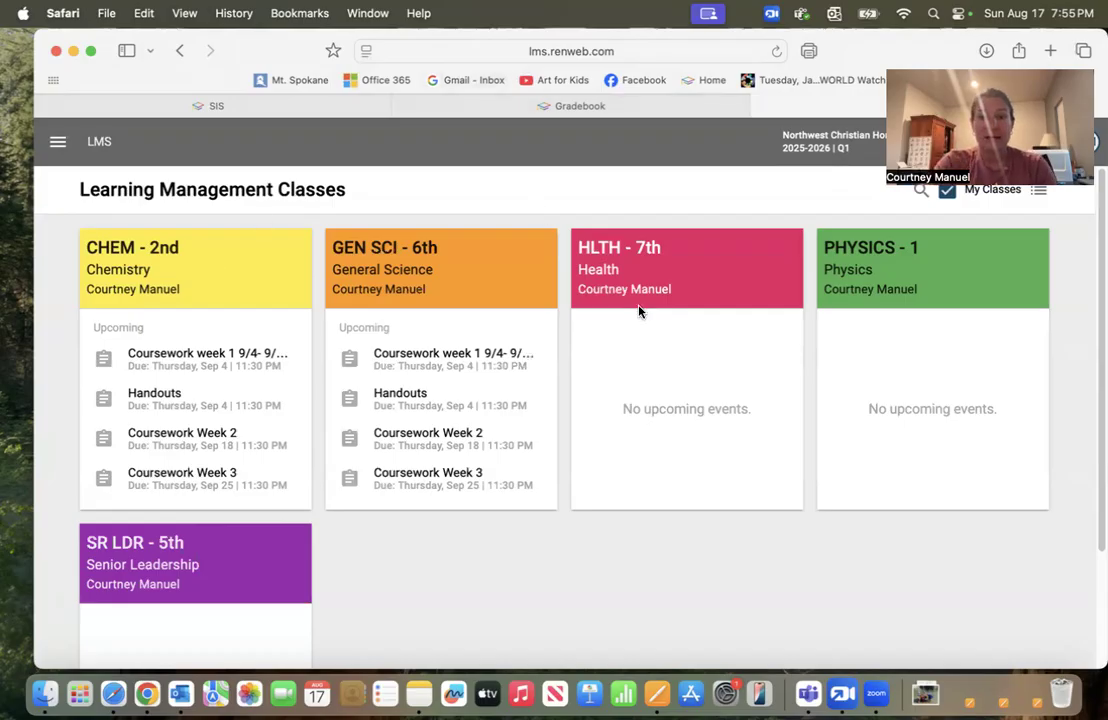
- Open the Health 7th class and copy all content into it from the 2025-2026 CHEM 2nd - Chemistry class, with dates copied directly
{"action": "left_click", "coordinate": [679, 282]}
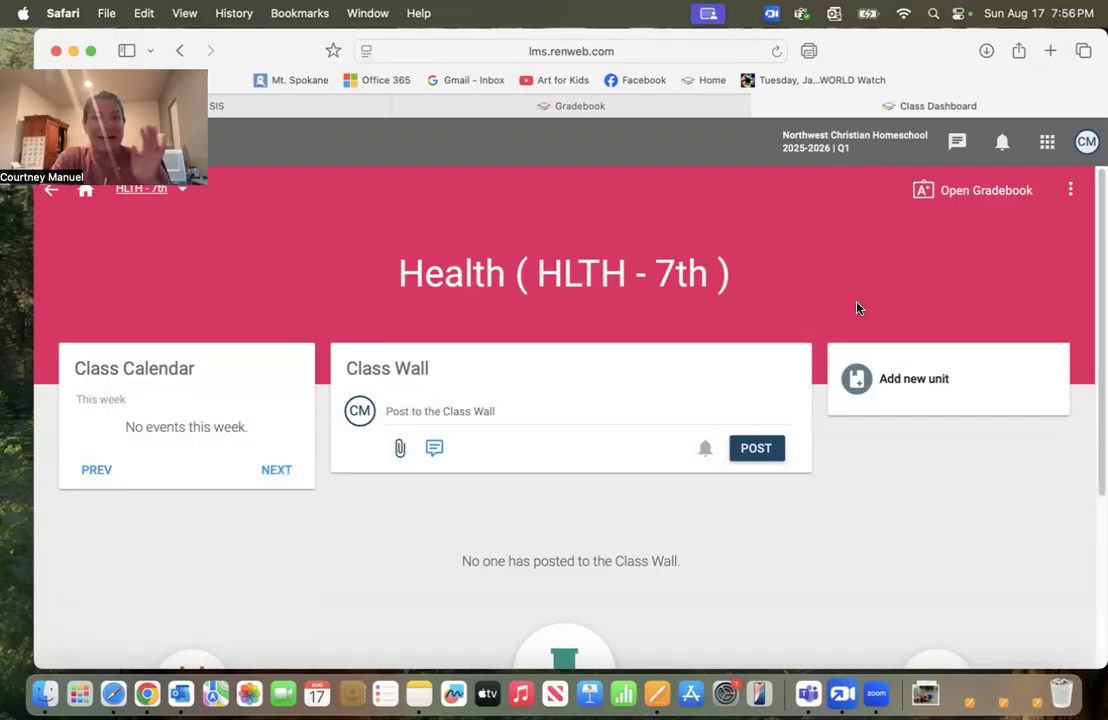
{"action": "left_click", "coordinate": [1069, 193]}
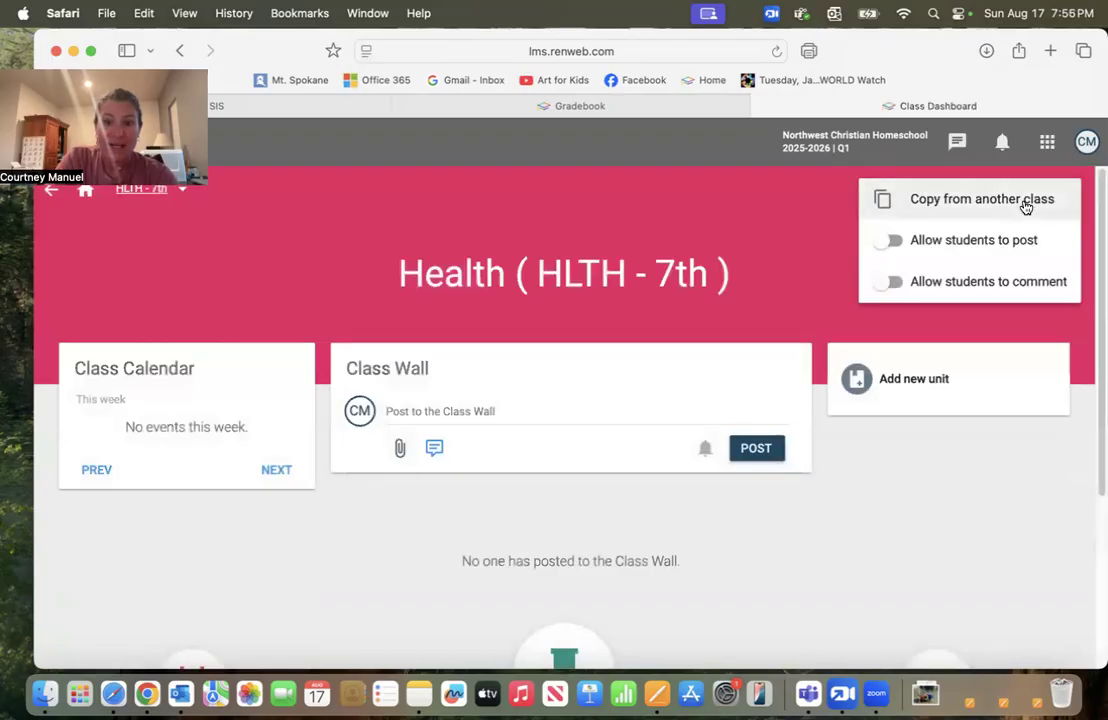
{"action": "left_click", "coordinate": [1025, 206]}
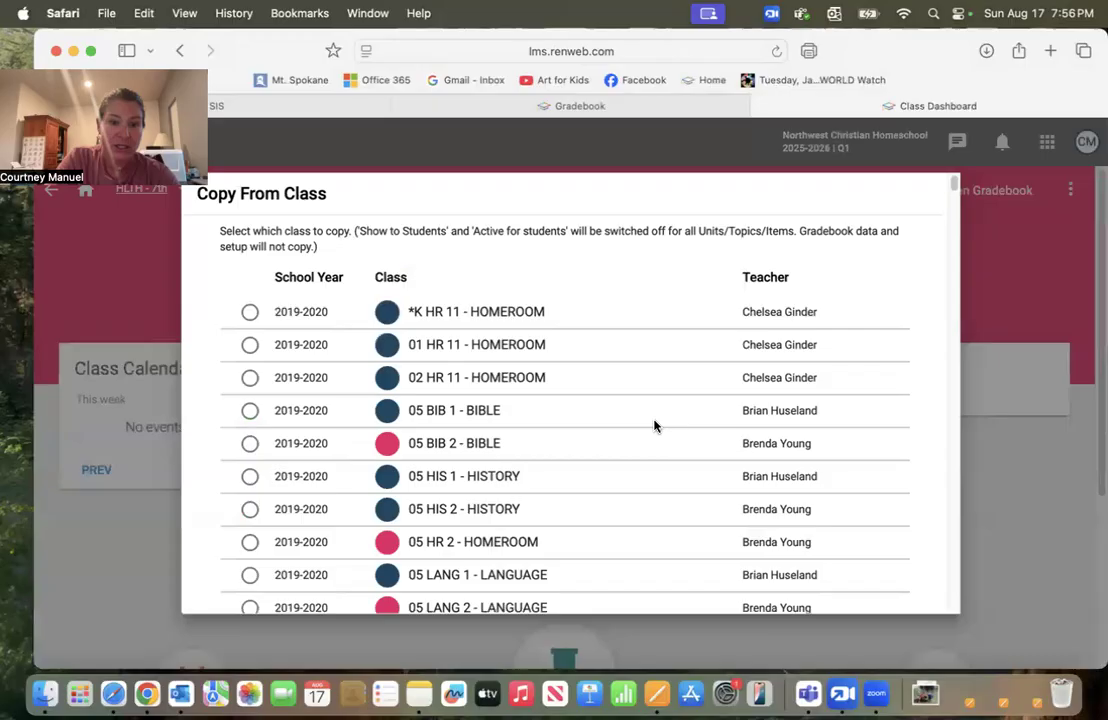
{"action": "scroll", "coordinate": [648, 430], "scroll_direction": "down", "scroll_amount": 10}
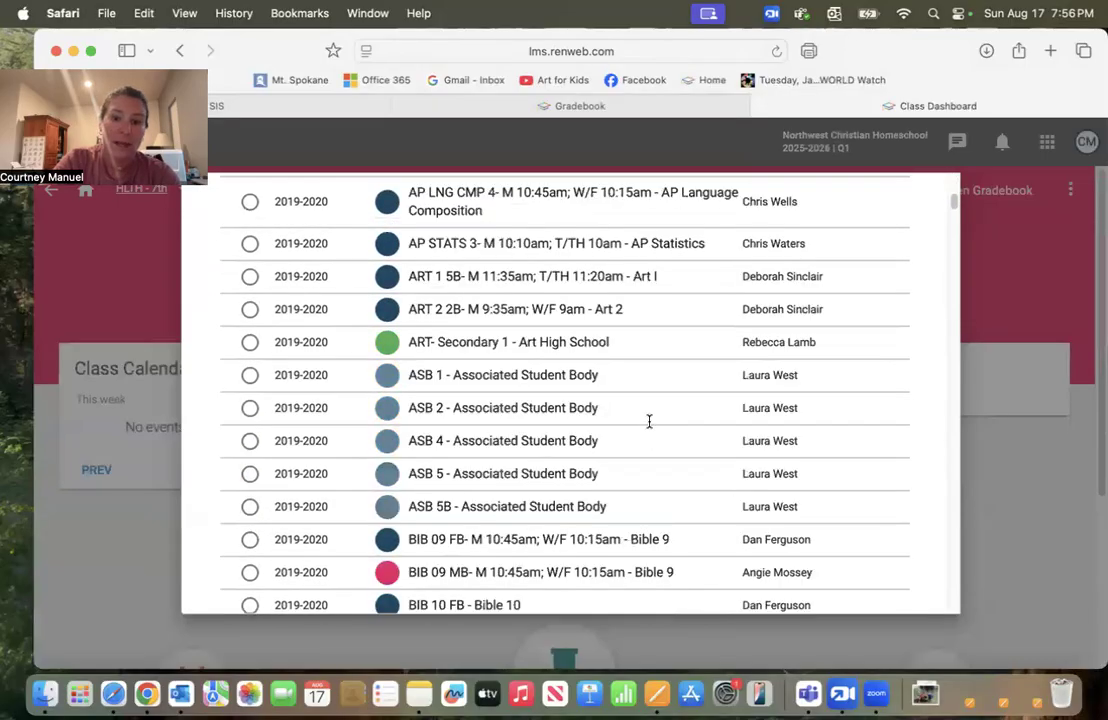
{"action": "scroll", "coordinate": [648, 421], "scroll_direction": "down", "scroll_amount": 20}
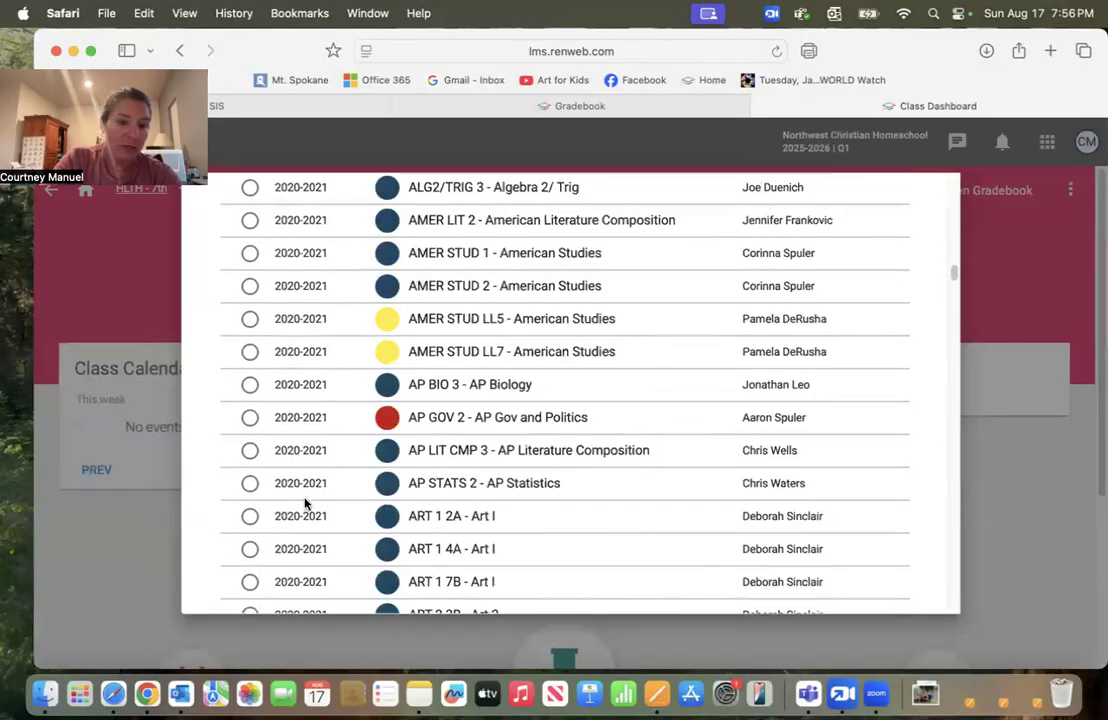
{"action": "scroll", "coordinate": [290, 490], "scroll_direction": "down", "scroll_amount": 3}
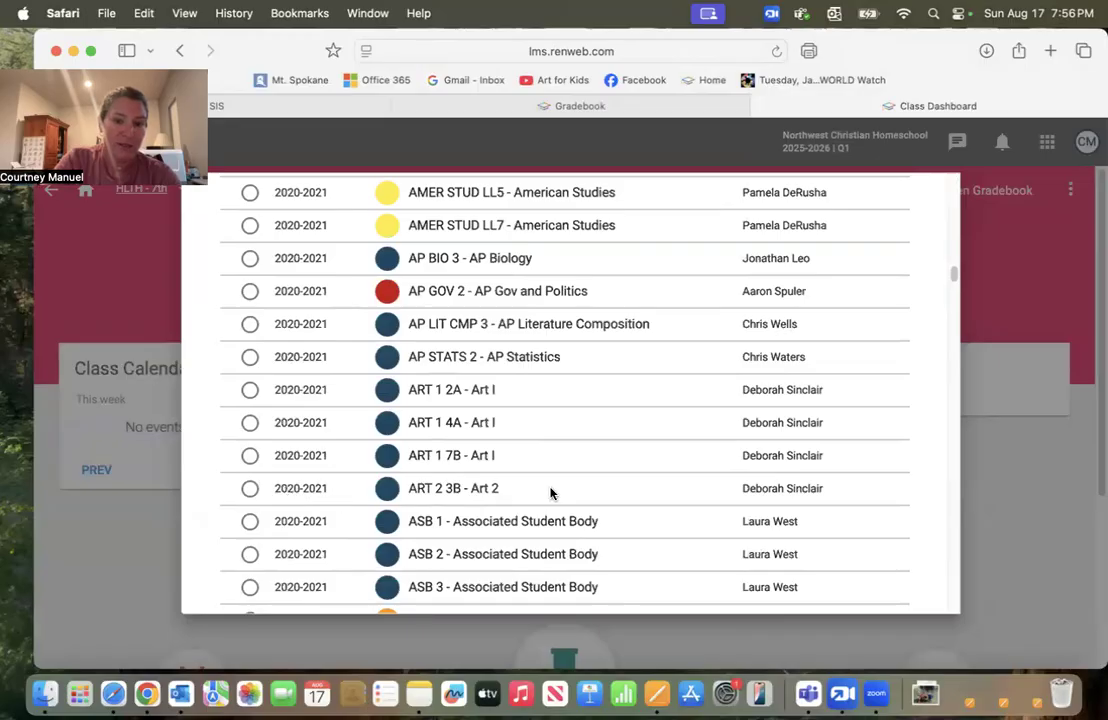
{"action": "scroll", "coordinate": [550, 492], "scroll_direction": "down", "scroll_amount": 15}
{"action": "left_click_drag", "start_coordinate": [955, 303], "coordinate": [948, 625]}
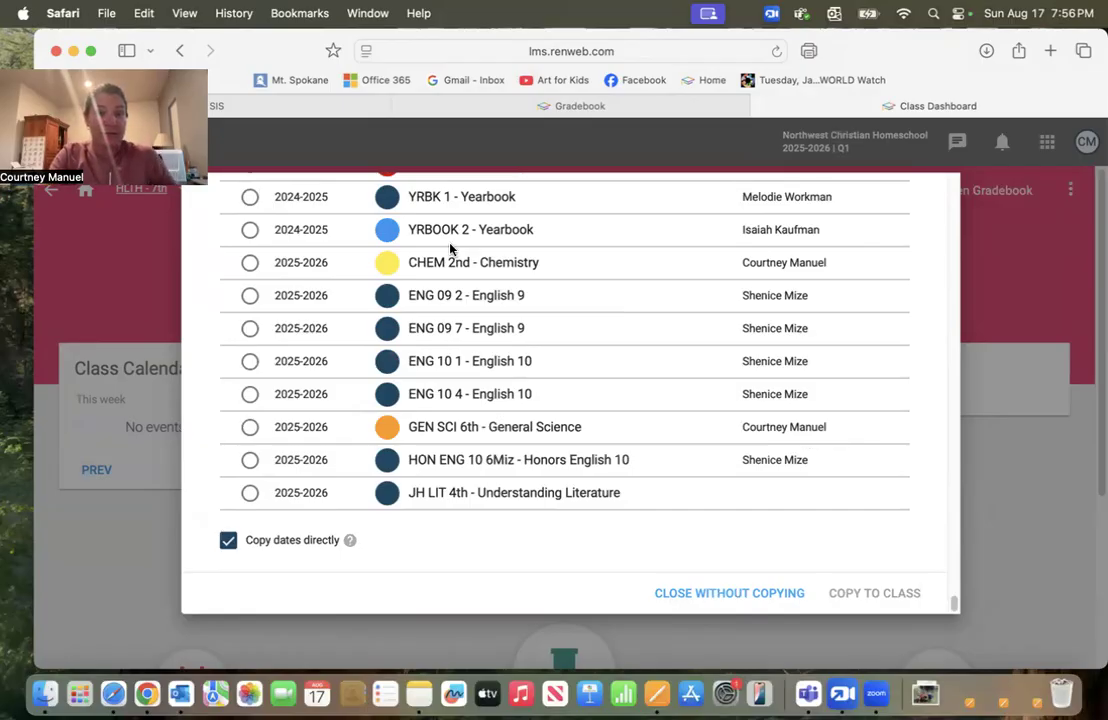
{"action": "left_click", "coordinate": [253, 265]}
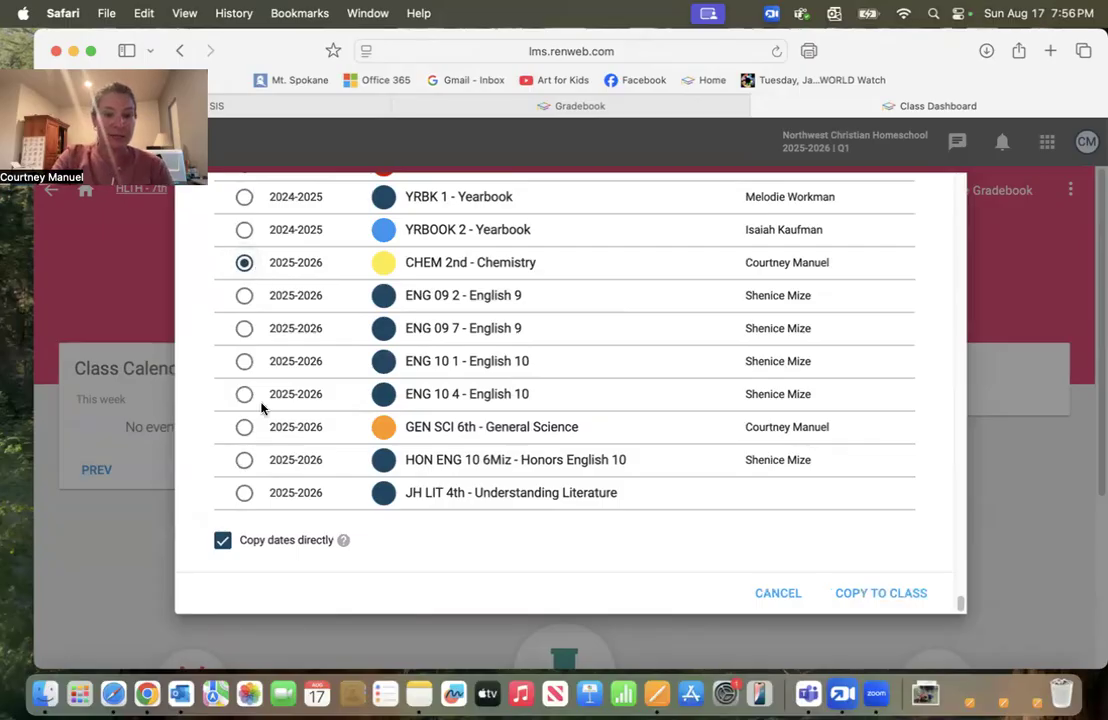
{"action": "left_click", "coordinate": [884, 594]}
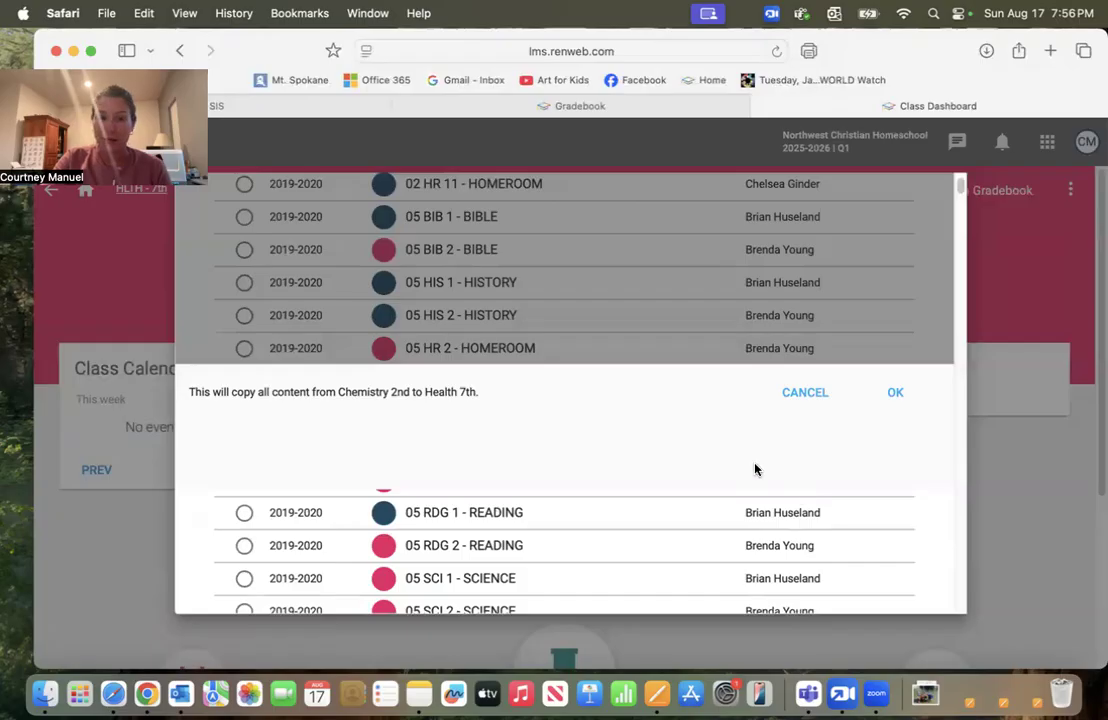
{"action": "left_click", "coordinate": [900, 396]}
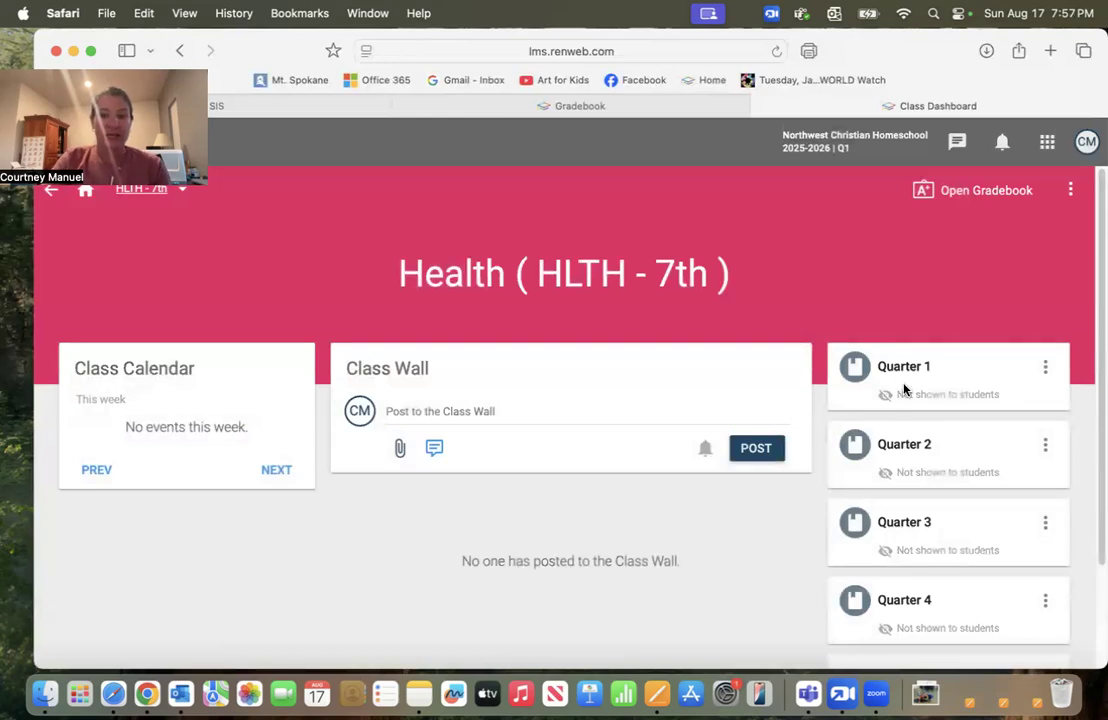
- Make the Quarter 1 unit of the Health class shown to and active for students
{"action": "scroll", "coordinate": [900, 395], "scroll_direction": "down", "scroll_amount": 2}
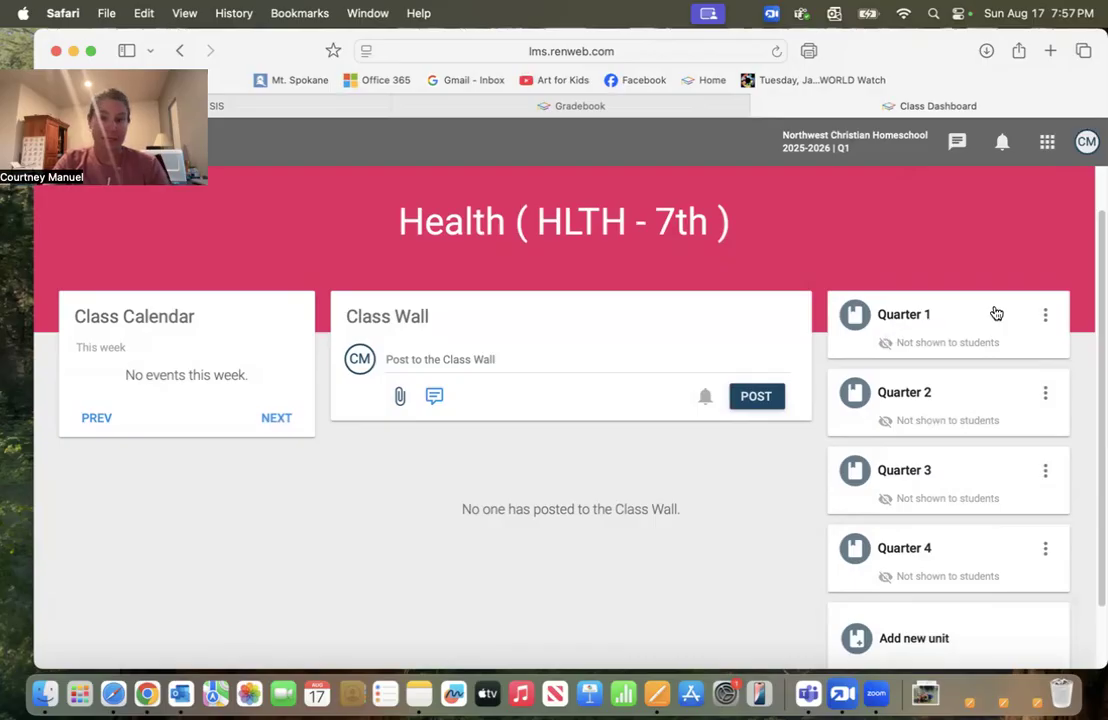
{"action": "left_click", "coordinate": [1045, 318]}
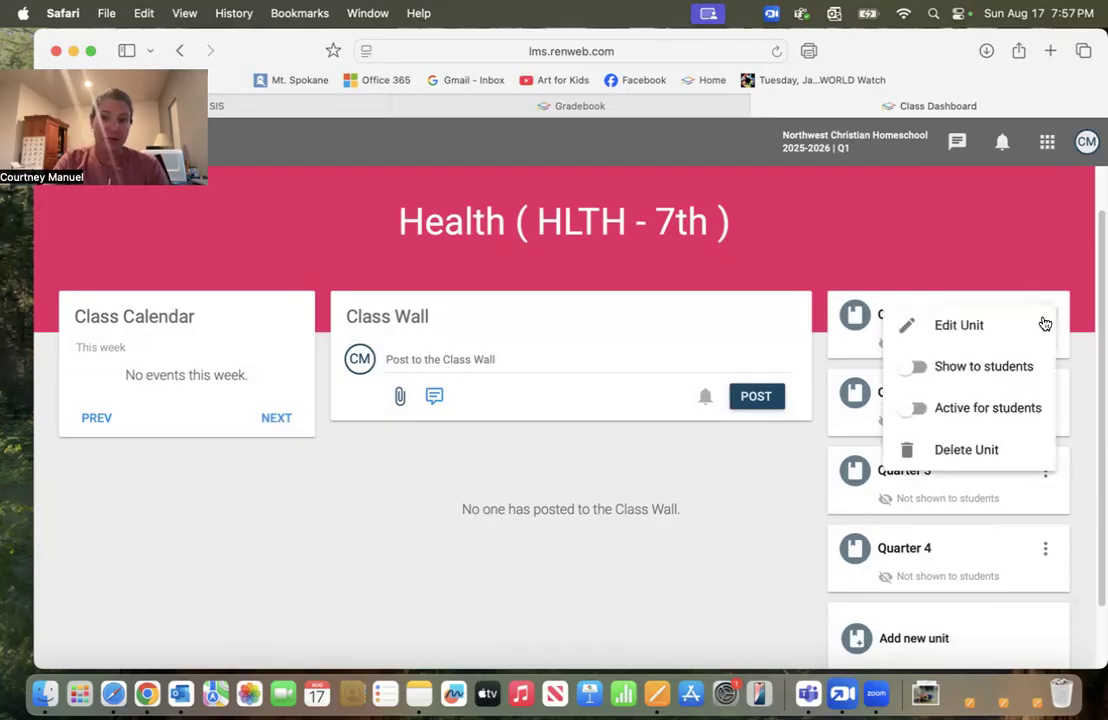
{"action": "left_click", "coordinate": [990, 410]}
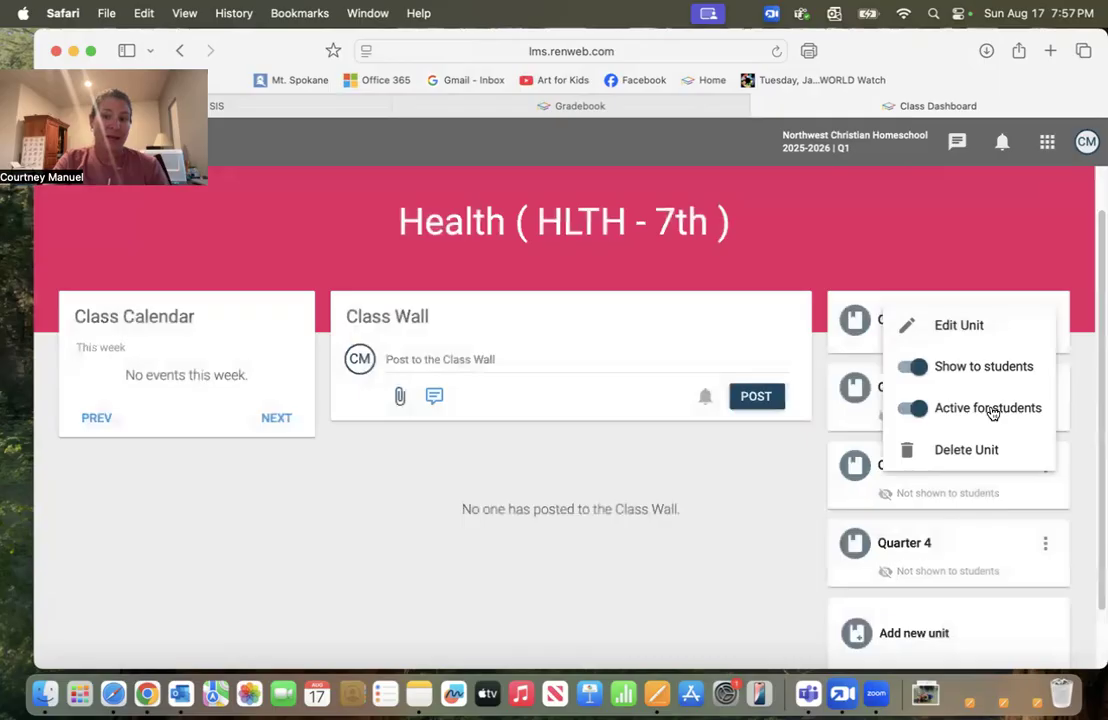
{"action": "left_click", "coordinate": [955, 248]}
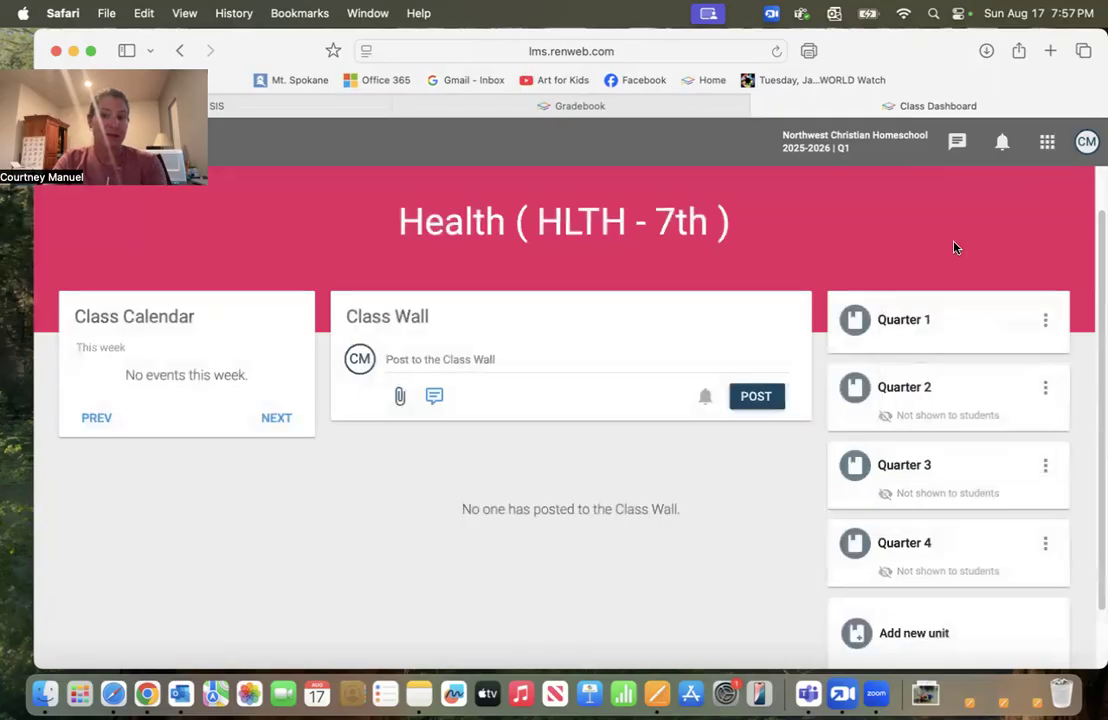
- Expand Quarter 1 and make its Week 1 topic shown to and active for students
{"action": "left_click", "coordinate": [910, 319]}
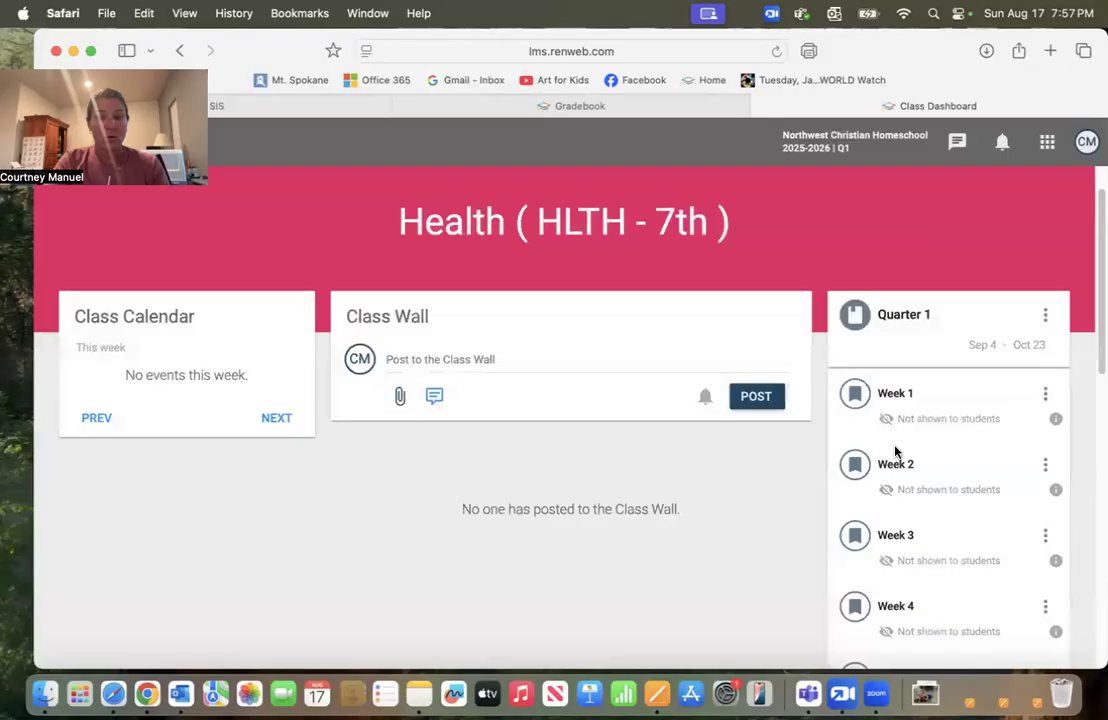
{"action": "scroll", "coordinate": [893, 448], "scroll_direction": "down", "scroll_amount": 3}
{"action": "scroll", "coordinate": [895, 452], "scroll_direction": "down", "scroll_amount": 10}
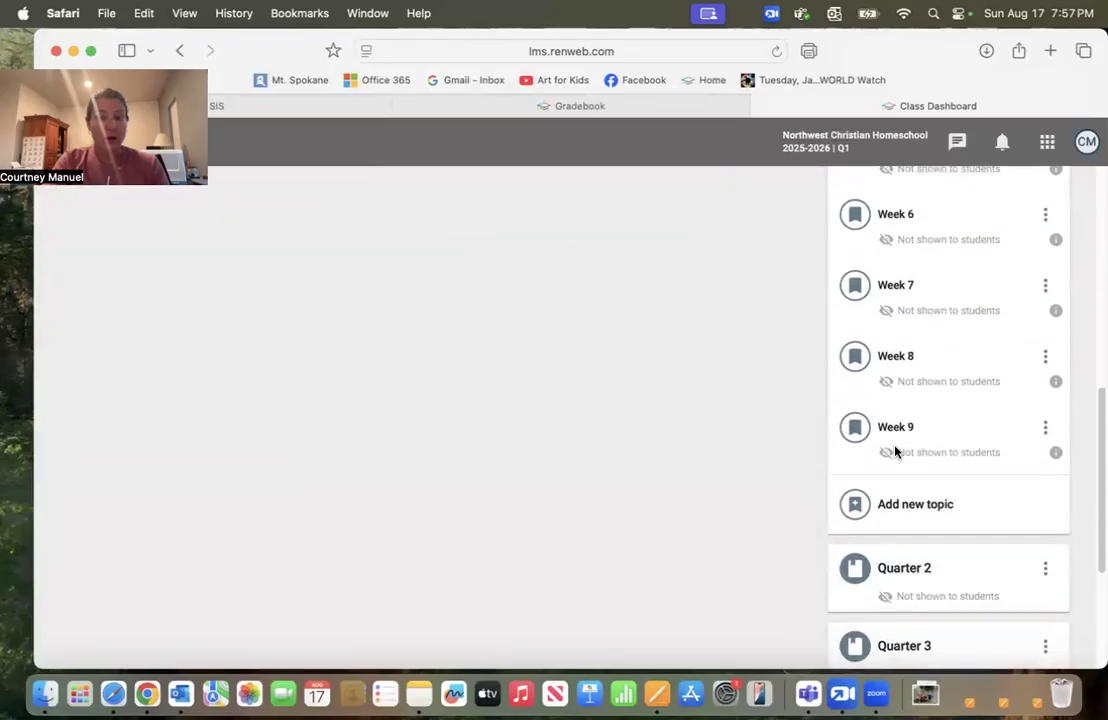
{"action": "scroll", "coordinate": [895, 452], "scroll_direction": "up", "scroll_amount": 12}
{"action": "scroll", "coordinate": [895, 452], "scroll_direction": "up", "scroll_amount": 2}
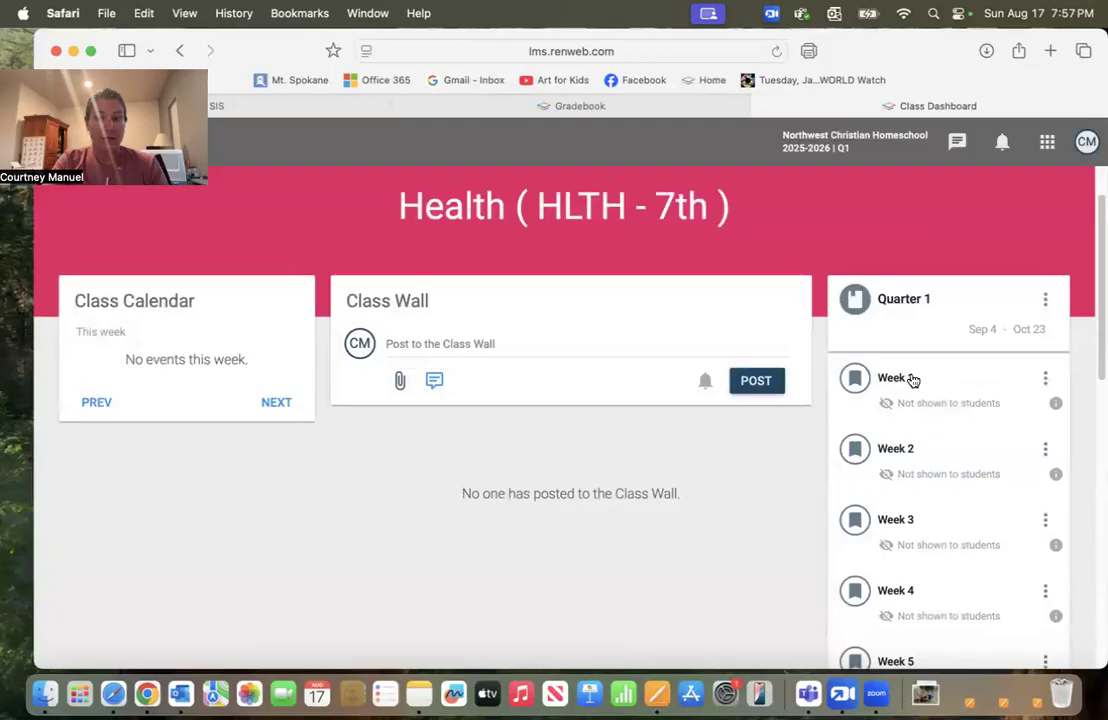
{"action": "left_click", "coordinate": [1046, 379]}
{"action": "left_click", "coordinate": [974, 470]}
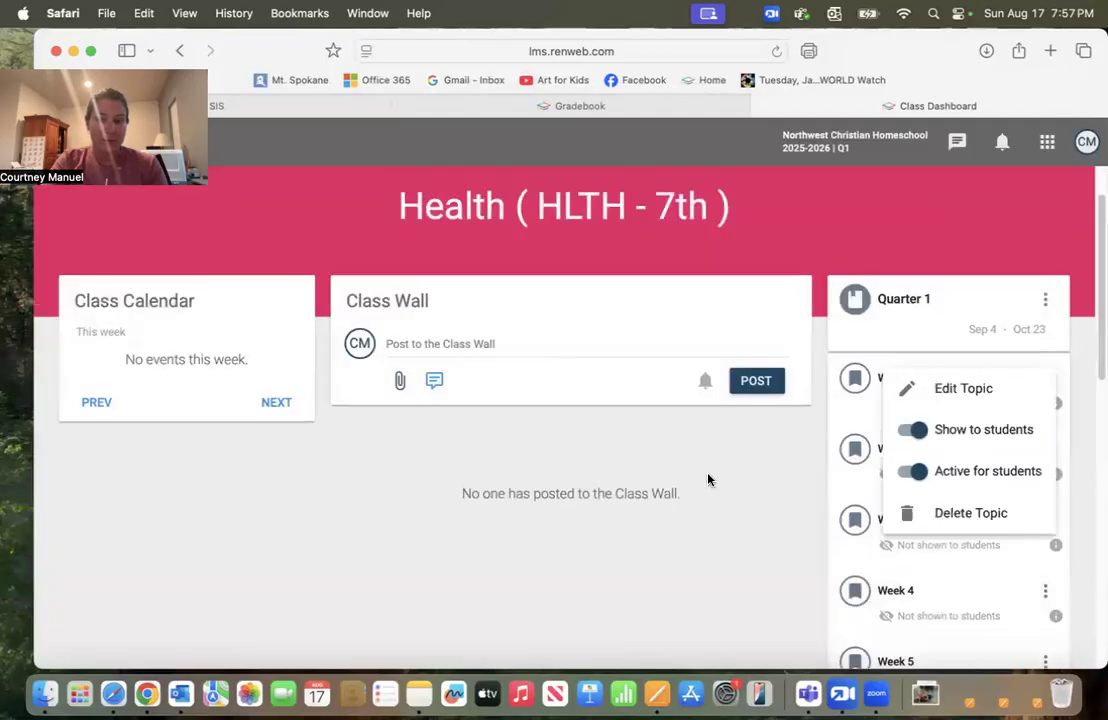
{"action": "left_click", "coordinate": [710, 477]}
- Open the Week 1 topic and read through the full Coursework week 1 9/4- 9/10 assignment description
{"action": "left_click", "coordinate": [896, 379]}
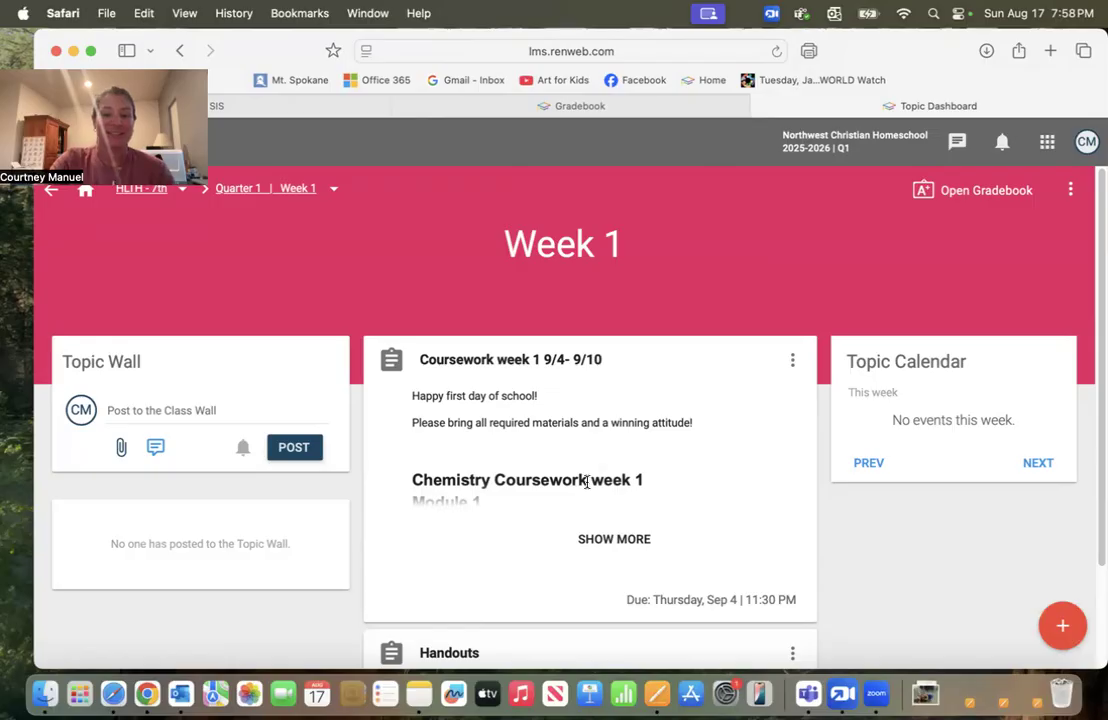
{"action": "left_click", "coordinate": [604, 543]}
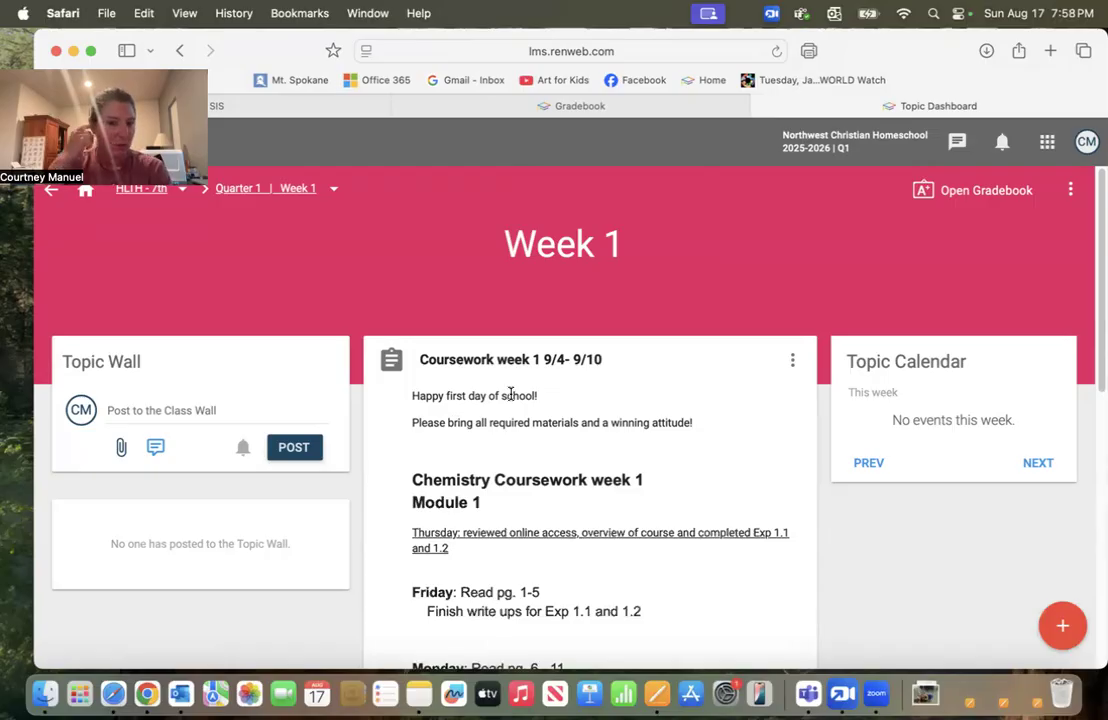
{"action": "scroll", "coordinate": [510, 394], "scroll_direction": "down", "scroll_amount": 2}
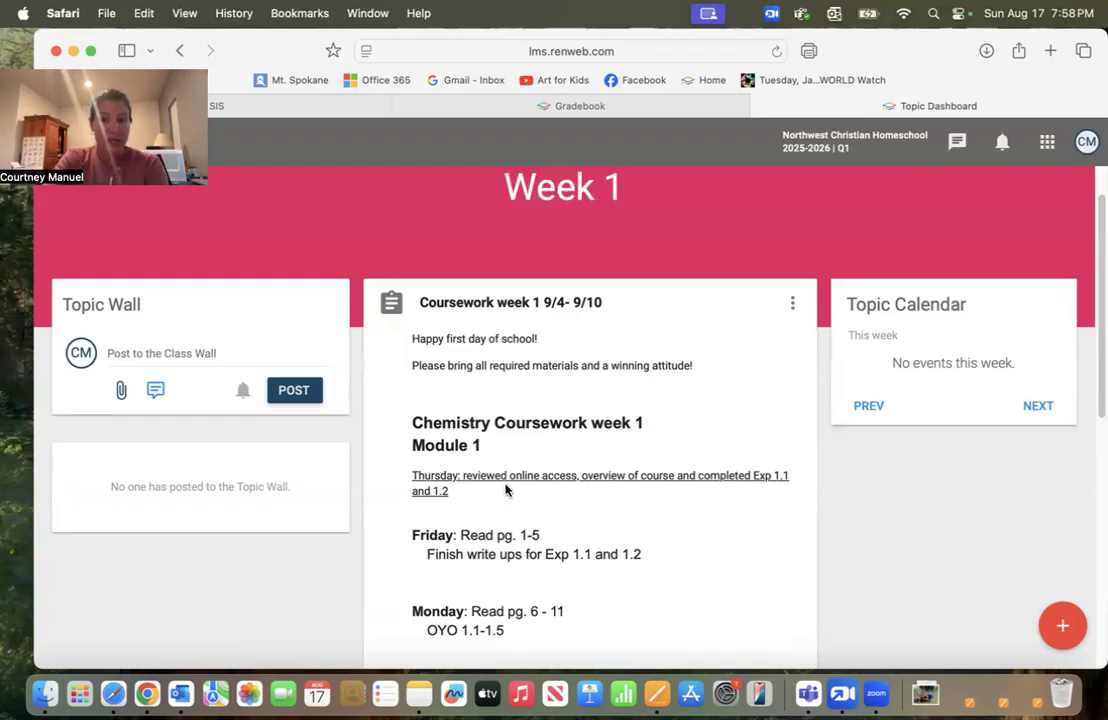
{"action": "scroll", "coordinate": [505, 489], "scroll_direction": "down", "scroll_amount": 1}
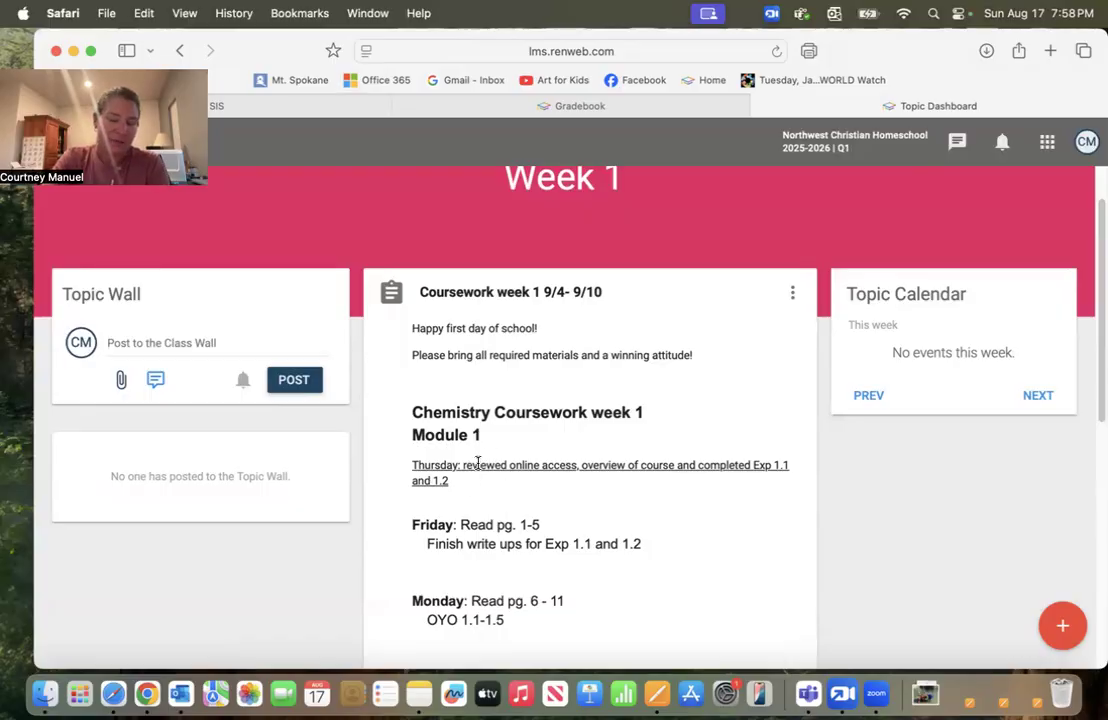
{"action": "scroll", "coordinate": [478, 463], "scroll_direction": "down", "scroll_amount": 2}
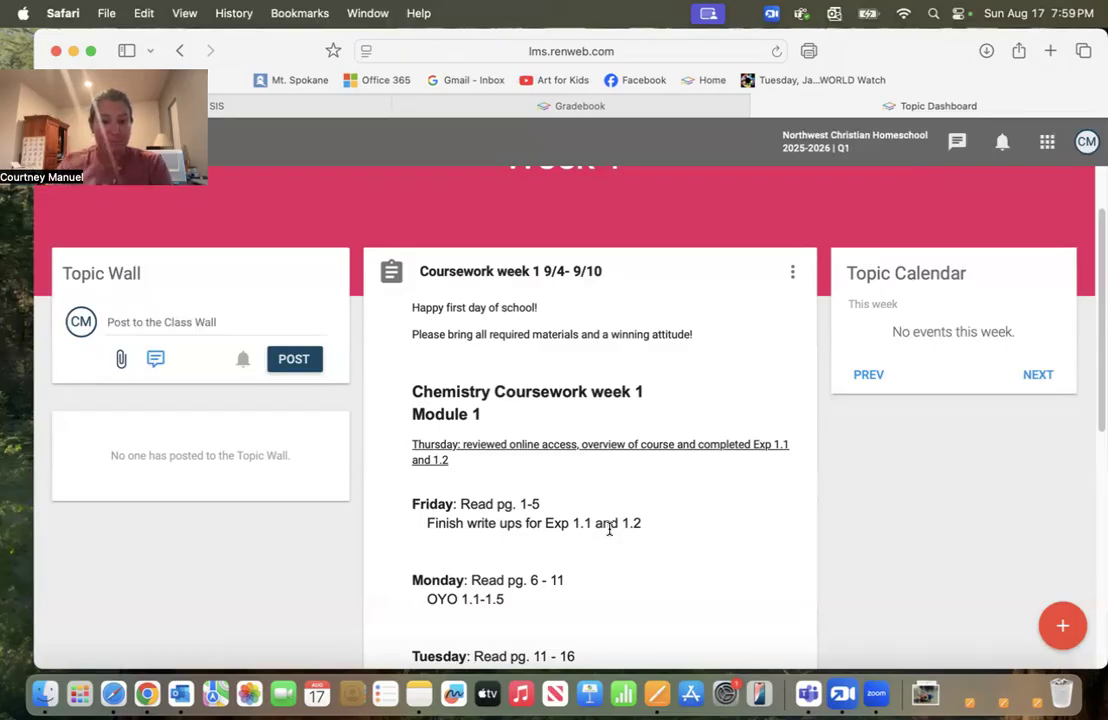
{"action": "scroll", "coordinate": [609, 530], "scroll_direction": "down", "scroll_amount": 2}
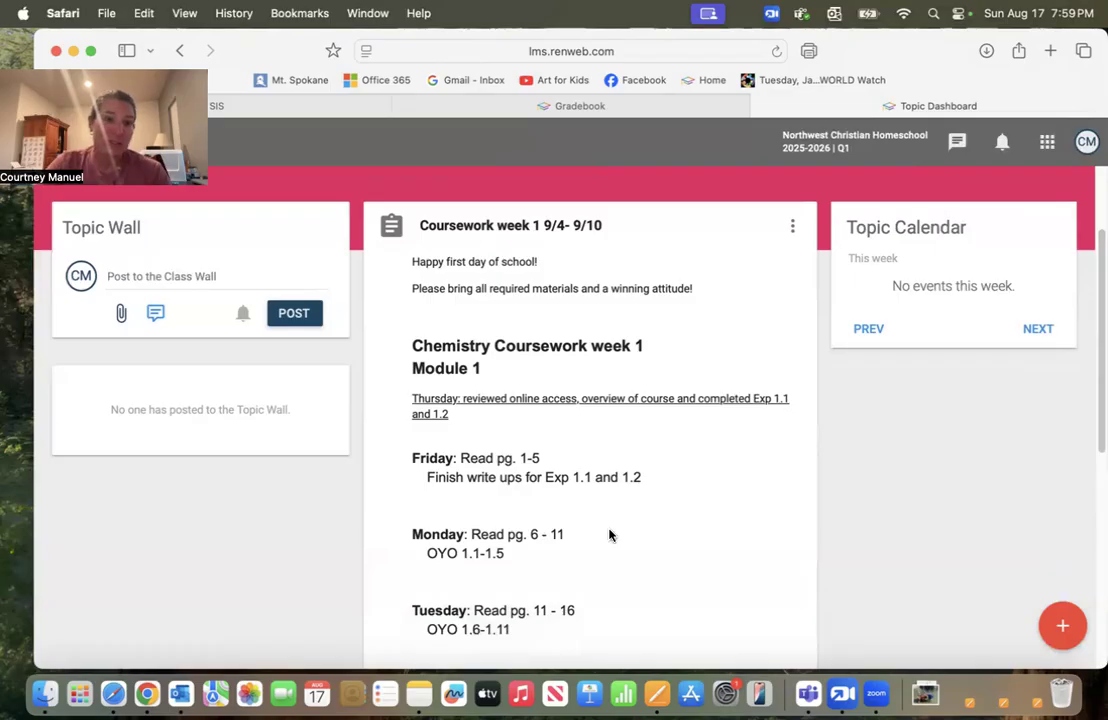
{"action": "scroll", "coordinate": [609, 535], "scroll_direction": "down", "scroll_amount": 3}
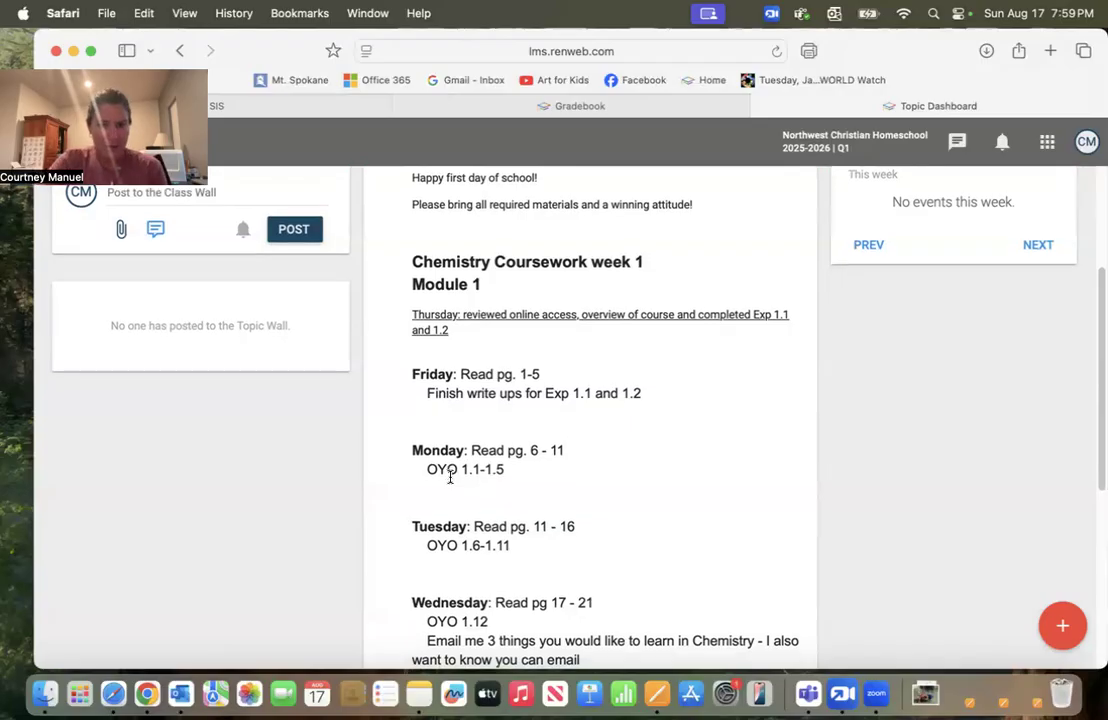
{"action": "scroll", "coordinate": [450, 477], "scroll_direction": "down", "scroll_amount": 5}
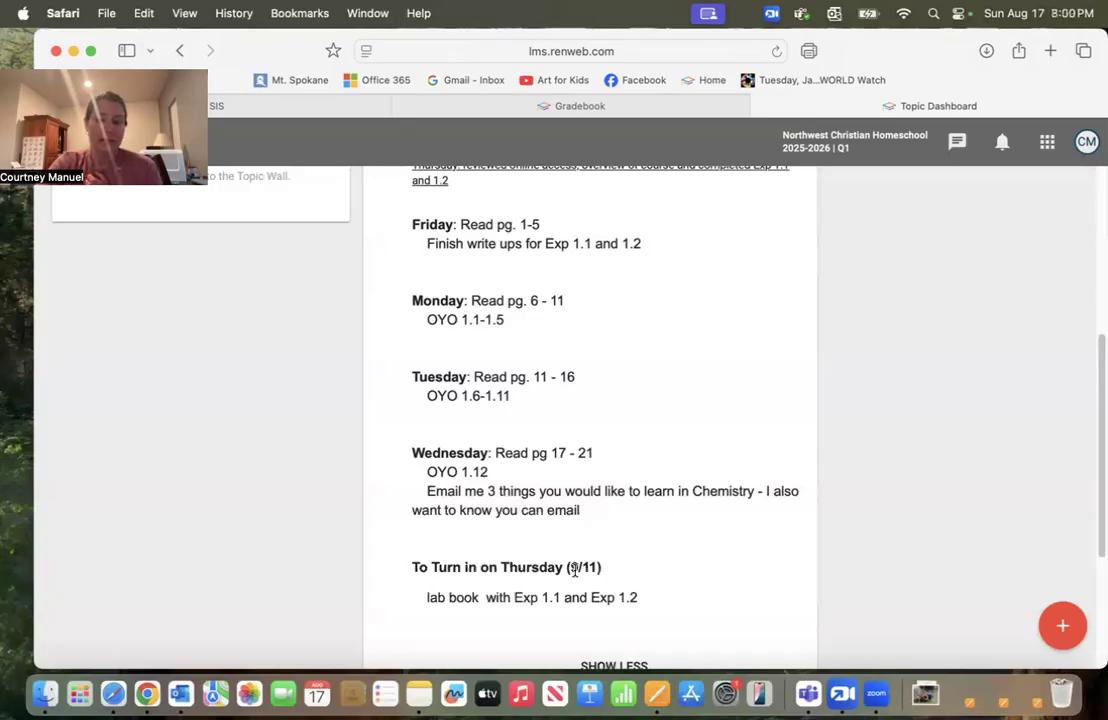
{"action": "scroll", "coordinate": [598, 566], "scroll_direction": "down", "scroll_amount": 2}
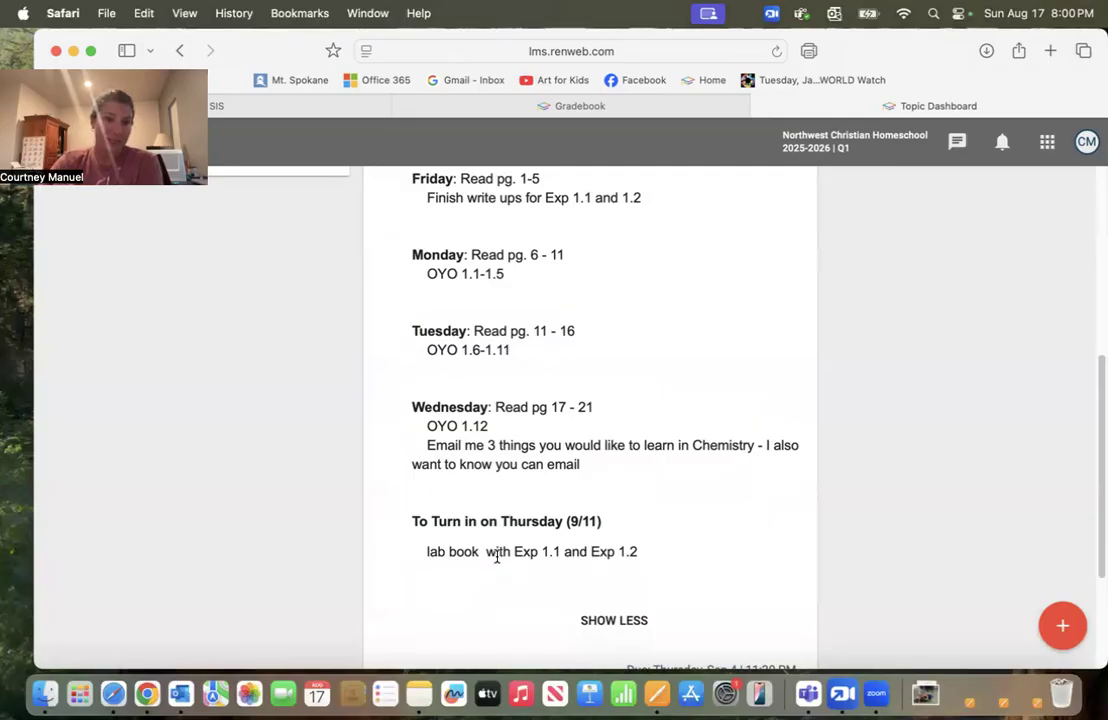
{"action": "scroll", "coordinate": [497, 557], "scroll_direction": "down", "scroll_amount": 2}
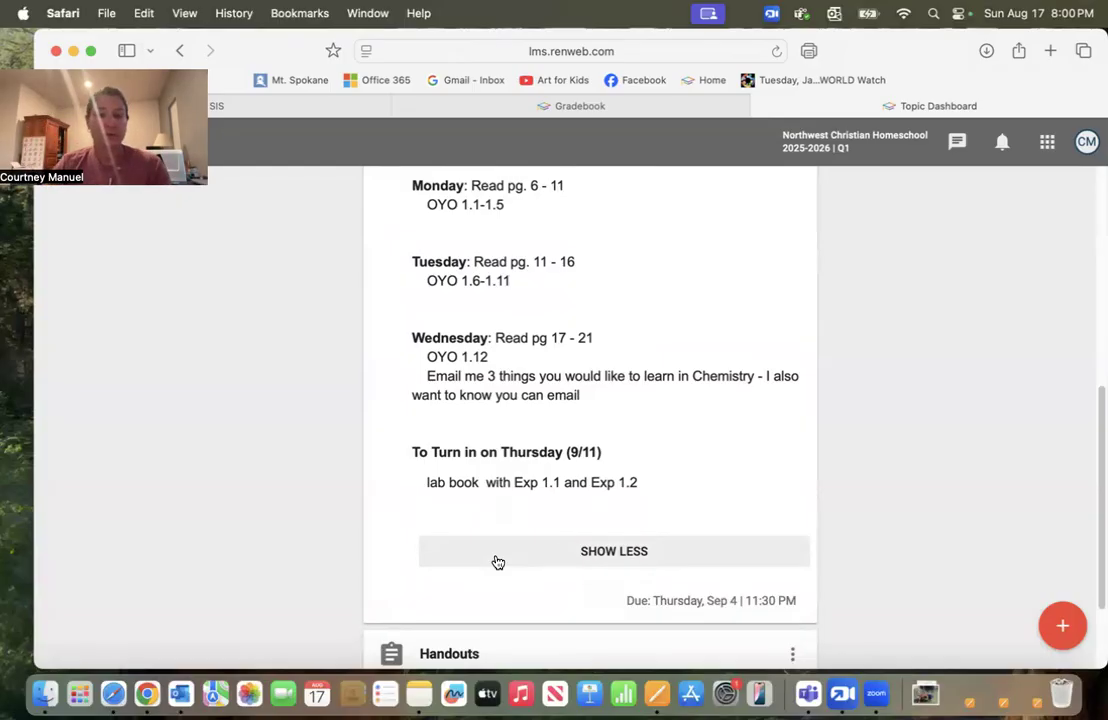
{"action": "scroll", "coordinate": [497, 562], "scroll_direction": "down", "scroll_amount": 2}
{"action": "scroll", "coordinate": [494, 561], "scroll_direction": "up", "scroll_amount": 10}
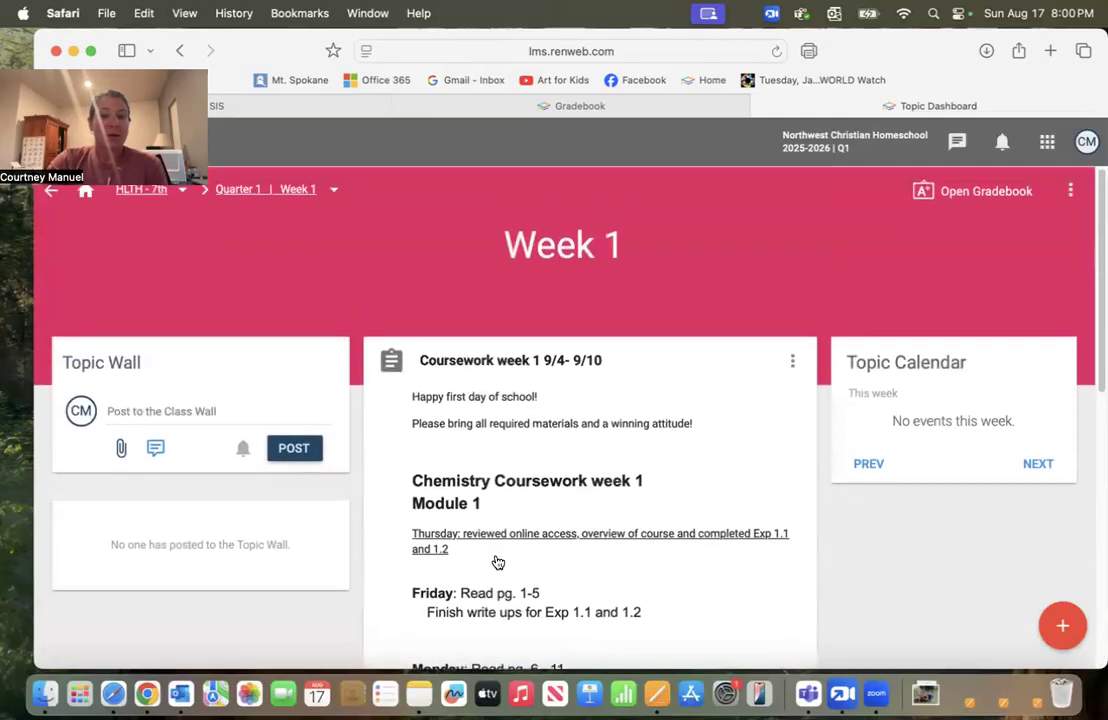
- Edit the Coursework week 1 9/4- 9/10 assignment, replacing its whole description with "Health Class week 1"
{"action": "left_click", "coordinate": [792, 365]}
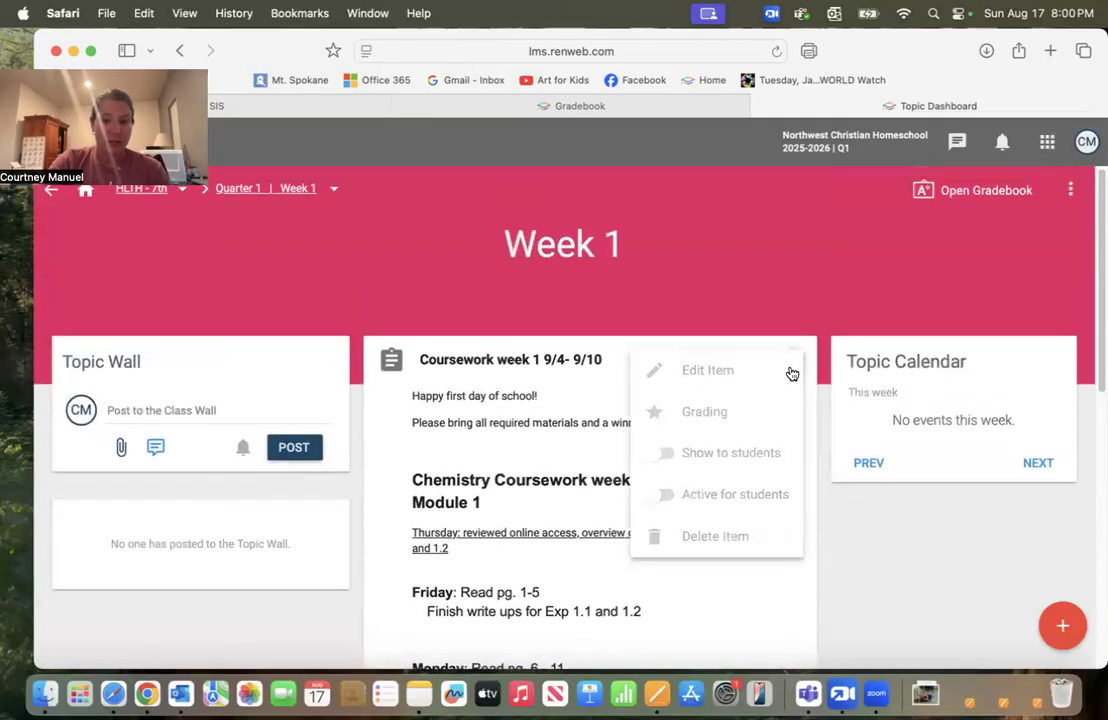
{"action": "left_click", "coordinate": [737, 371]}
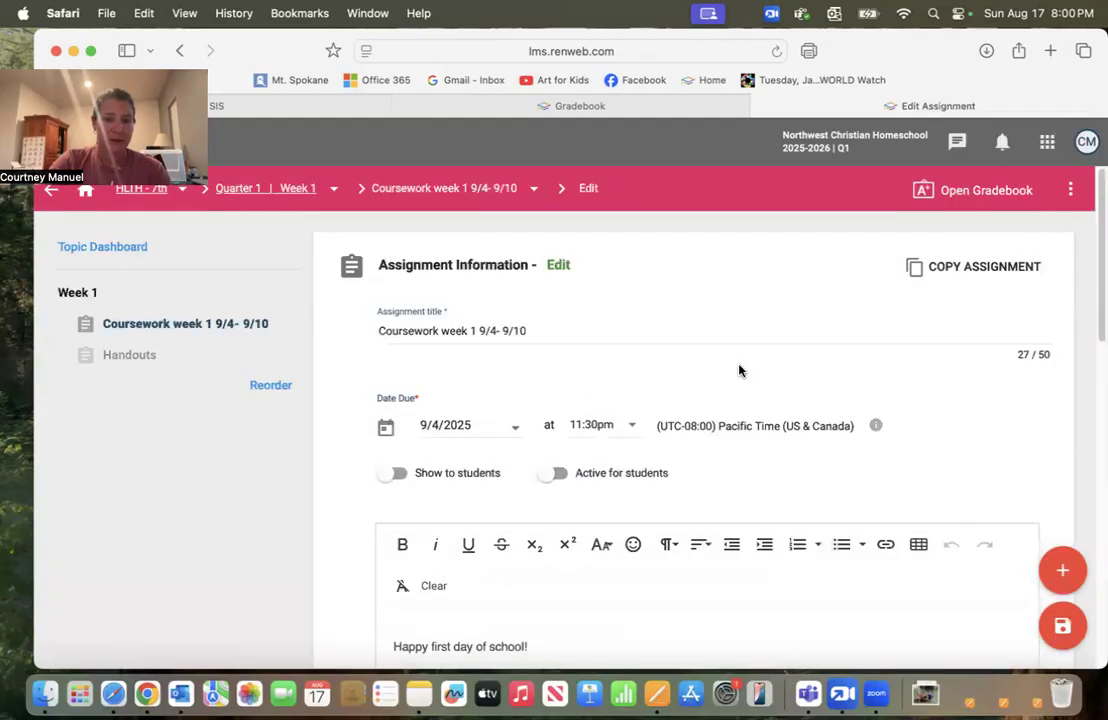
{"action": "scroll", "coordinate": [739, 371], "scroll_direction": "down", "scroll_amount": 5}
{"action": "scroll", "coordinate": [596, 529], "scroll_direction": "down", "scroll_amount": 5}
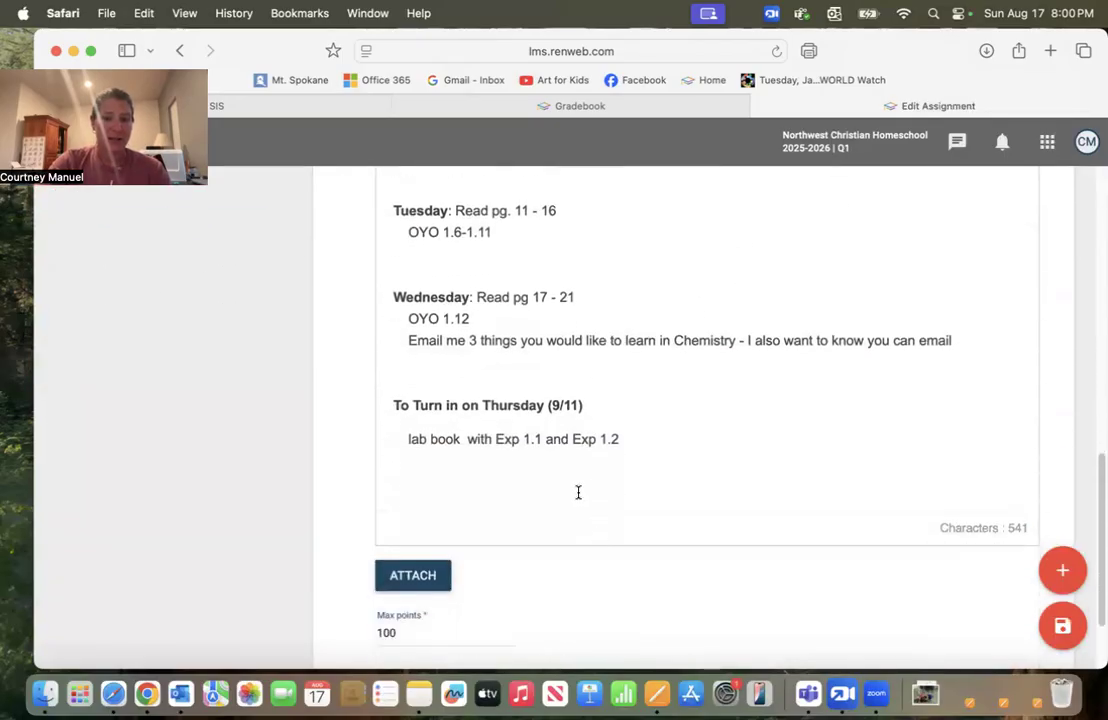
{"action": "left_click_drag", "start_coordinate": [579, 492], "coordinate": [562, 439]}
{"action": "left_click_drag", "start_coordinate": [542, 281], "coordinate": [386, 368]}
{"action": "key", "text": "BackSpace"}
{"action": "type", "text": "Health"}
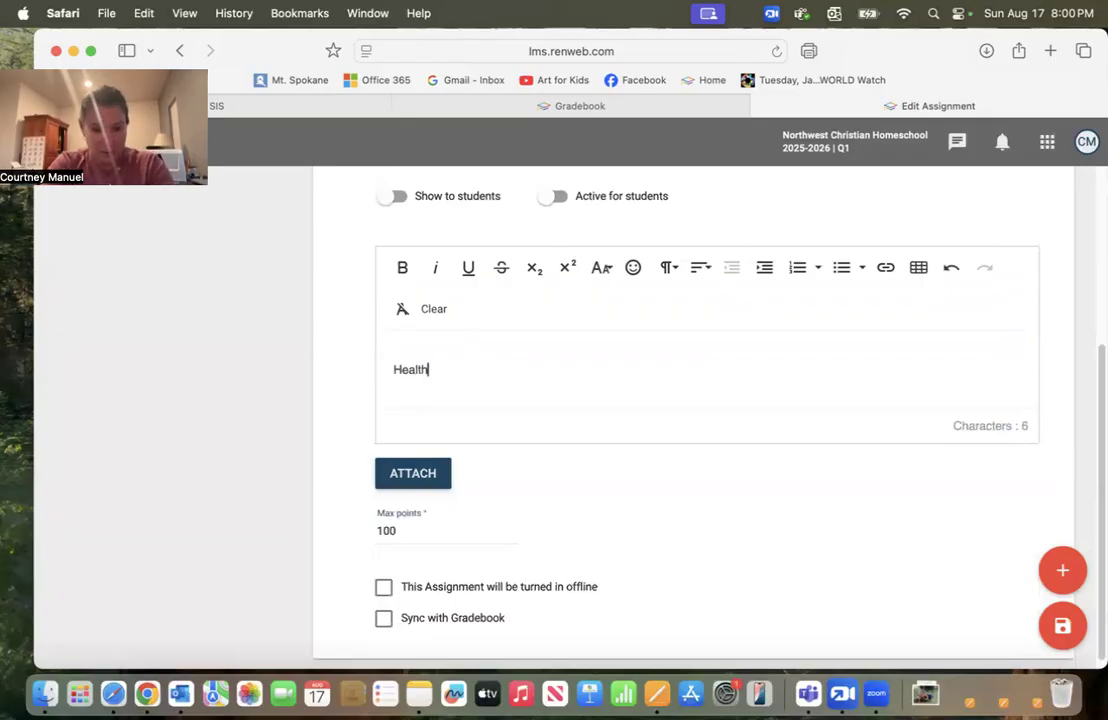
{"action": "type", "text": " Clas"}
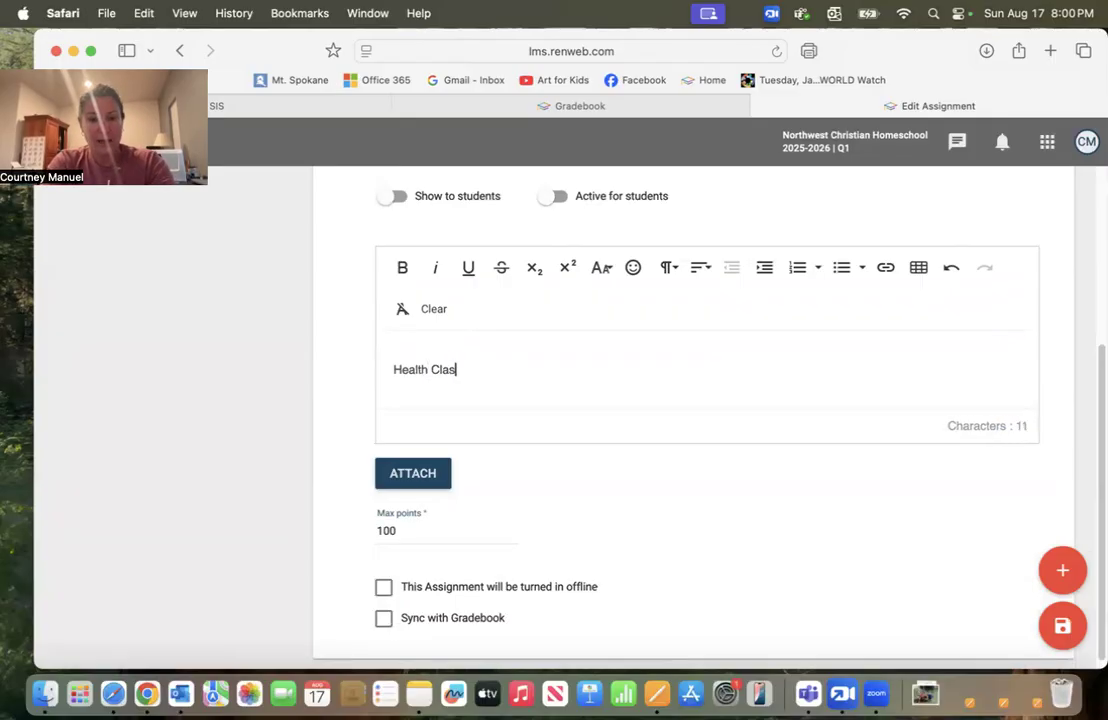
{"action": "type", "text": "s week 1"}
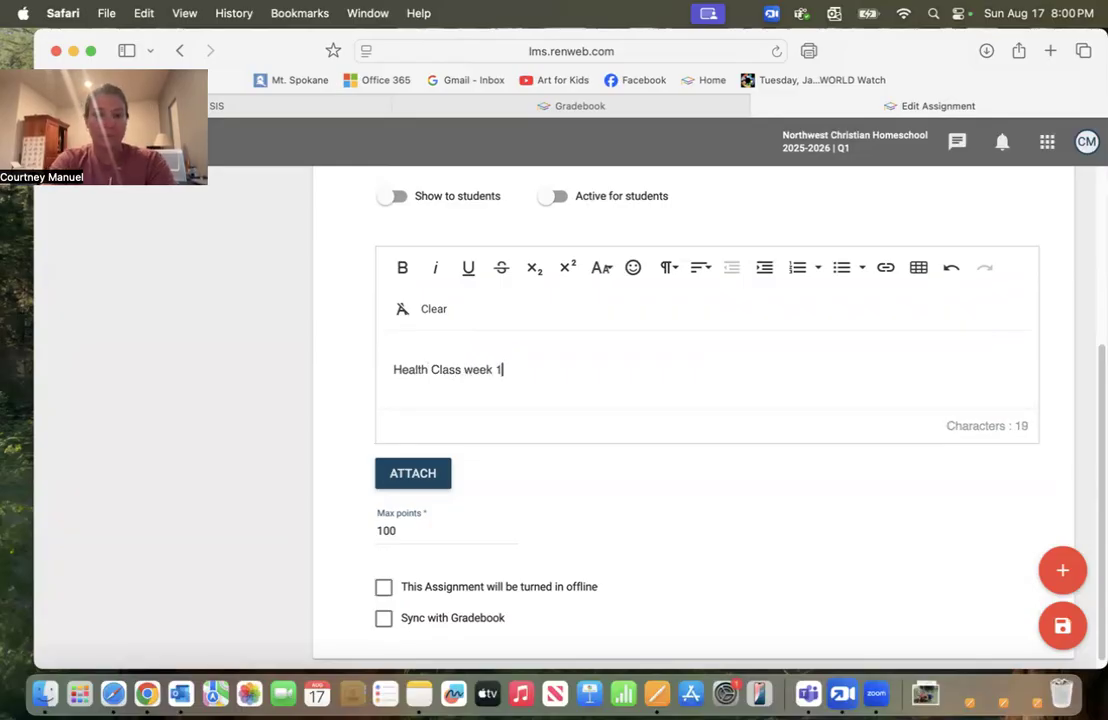
- Add the lines "Thursday:" and "Friday:" below the heading in the Week 1 assignment description and save the assignment
{"action": "key", "text": "Return"}
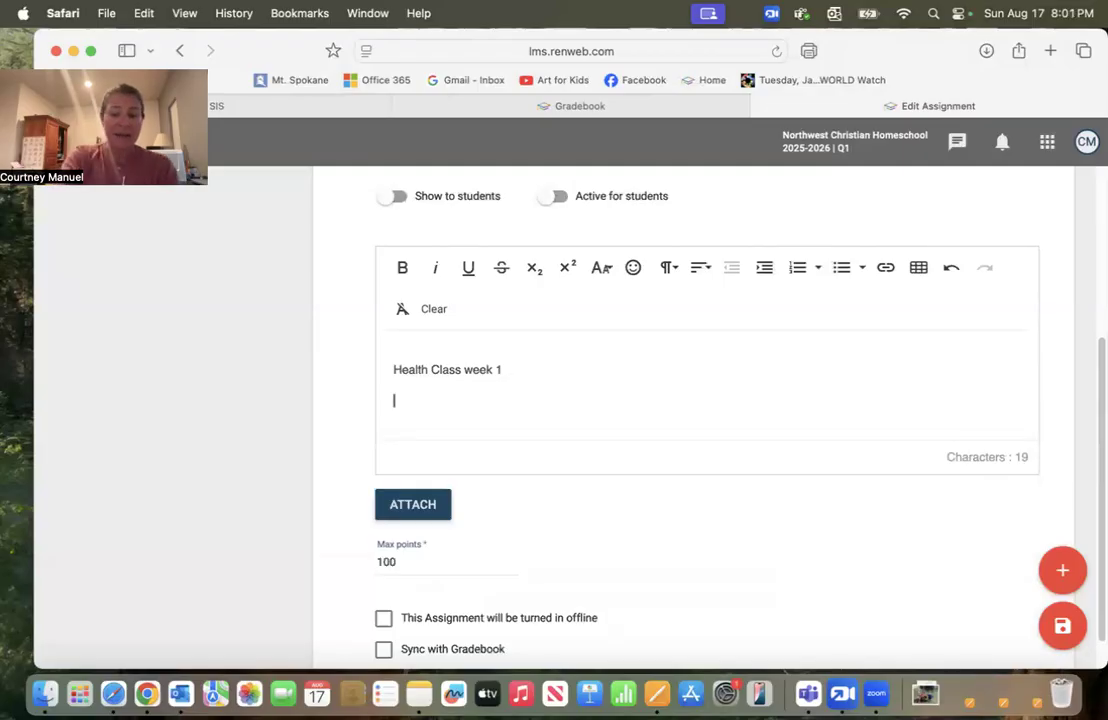
{"action": "type", "text": "Thursd"}
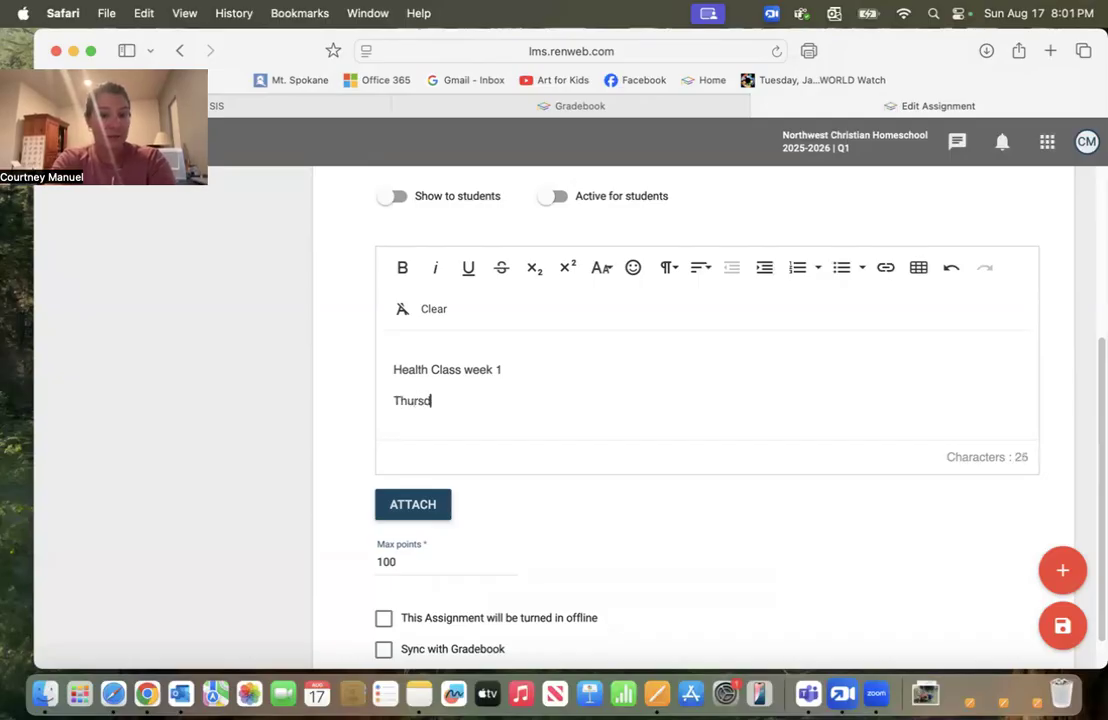
{"action": "type", "text": "ay:"}
{"action": "key", "text": "Return"}
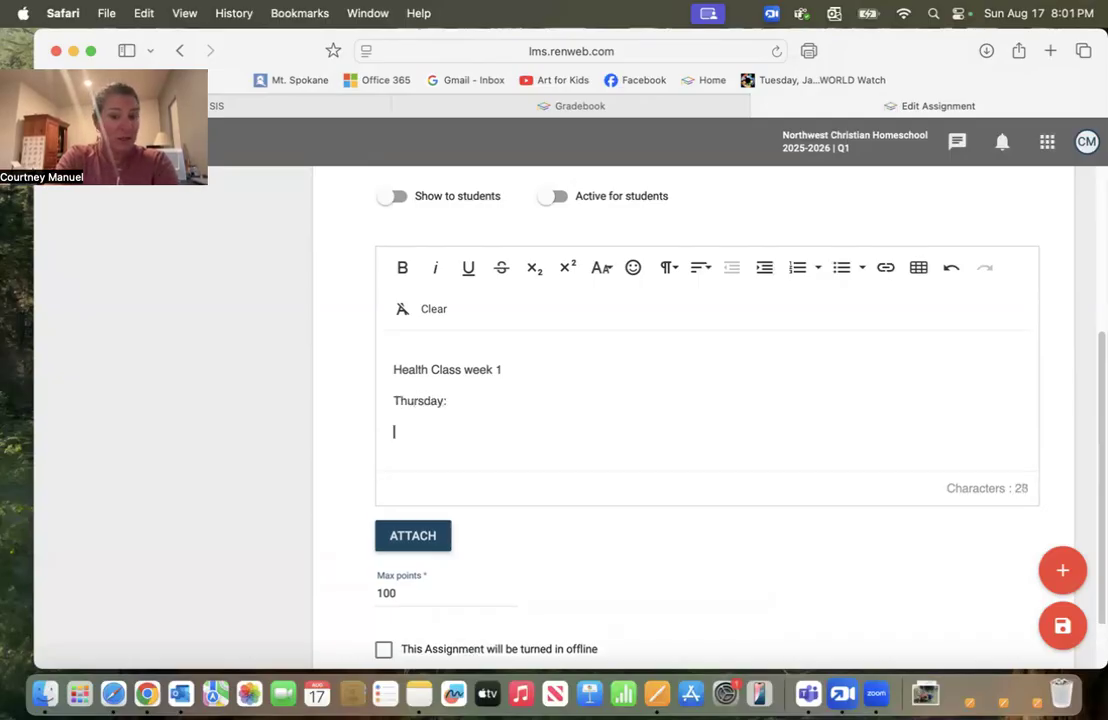
{"action": "type", "text": "Friday:"}
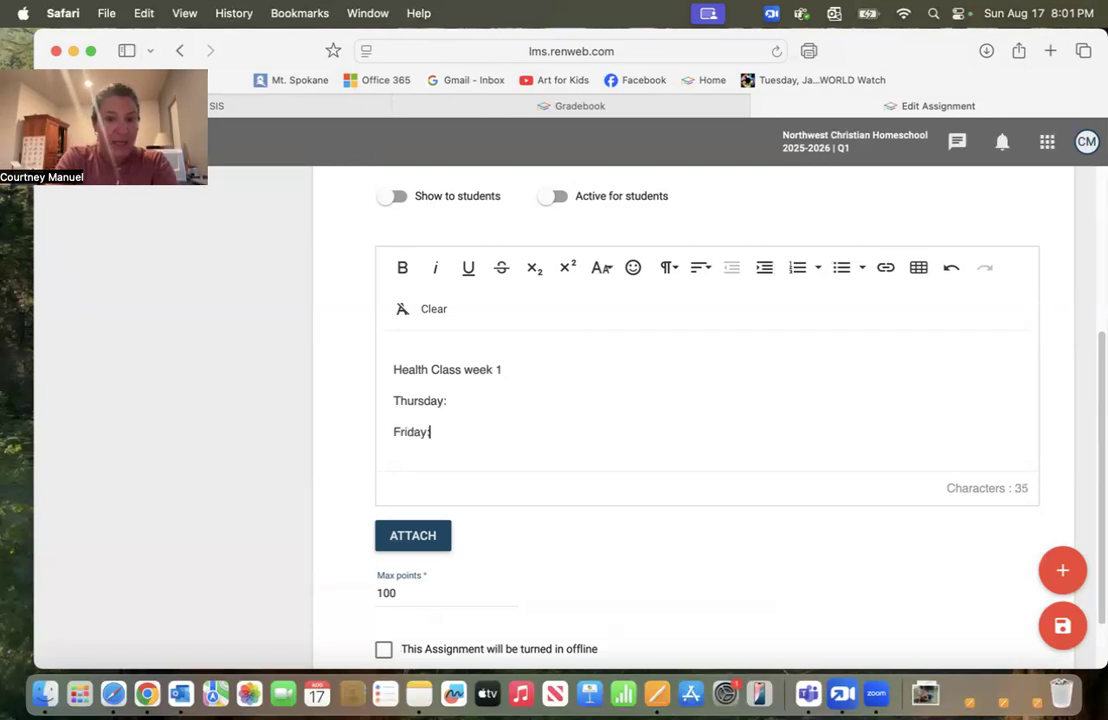
{"action": "key", "text": "Return"}
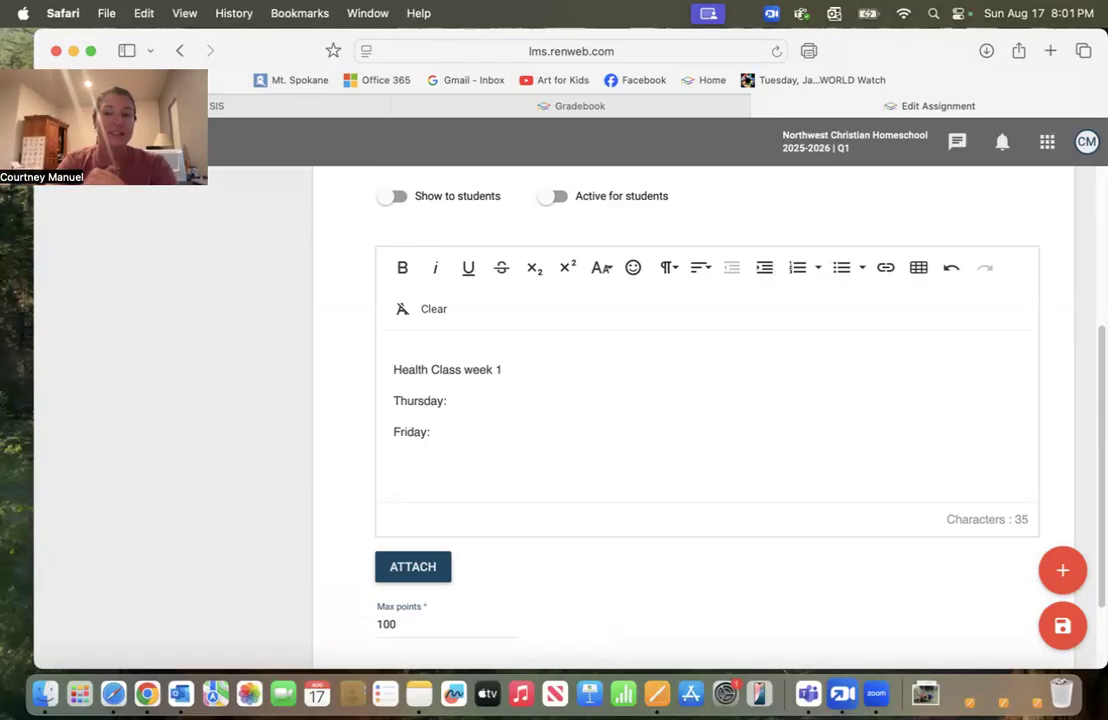
{"action": "scroll", "coordinate": [752, 448], "scroll_direction": "down", "scroll_amount": 2}
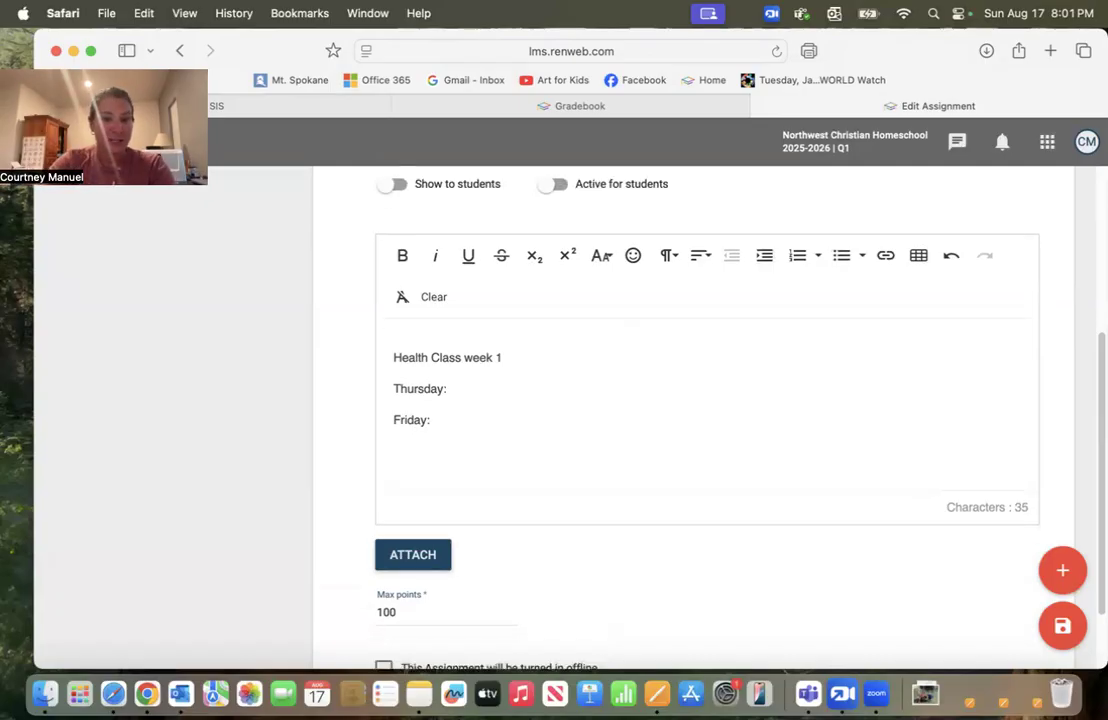
{"action": "left_click", "coordinate": [1064, 628]}
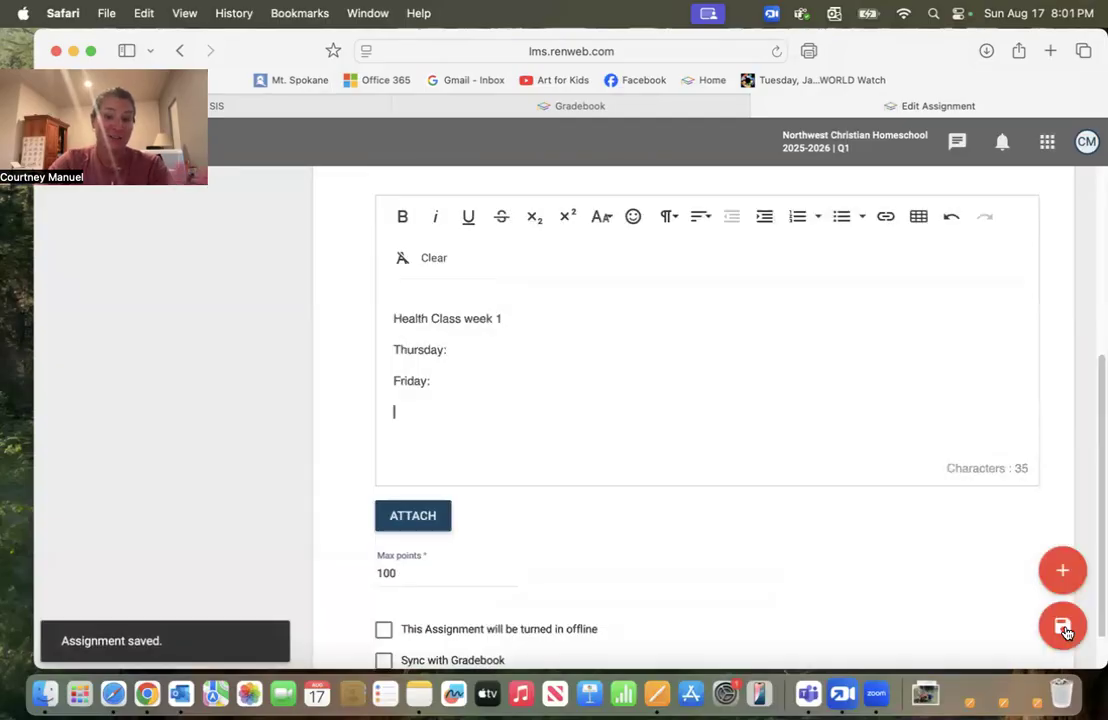
- Try the option that the assignment will be turned in offline, and clear it again
{"action": "scroll", "coordinate": [864, 583], "scroll_direction": "down", "scroll_amount": 2}
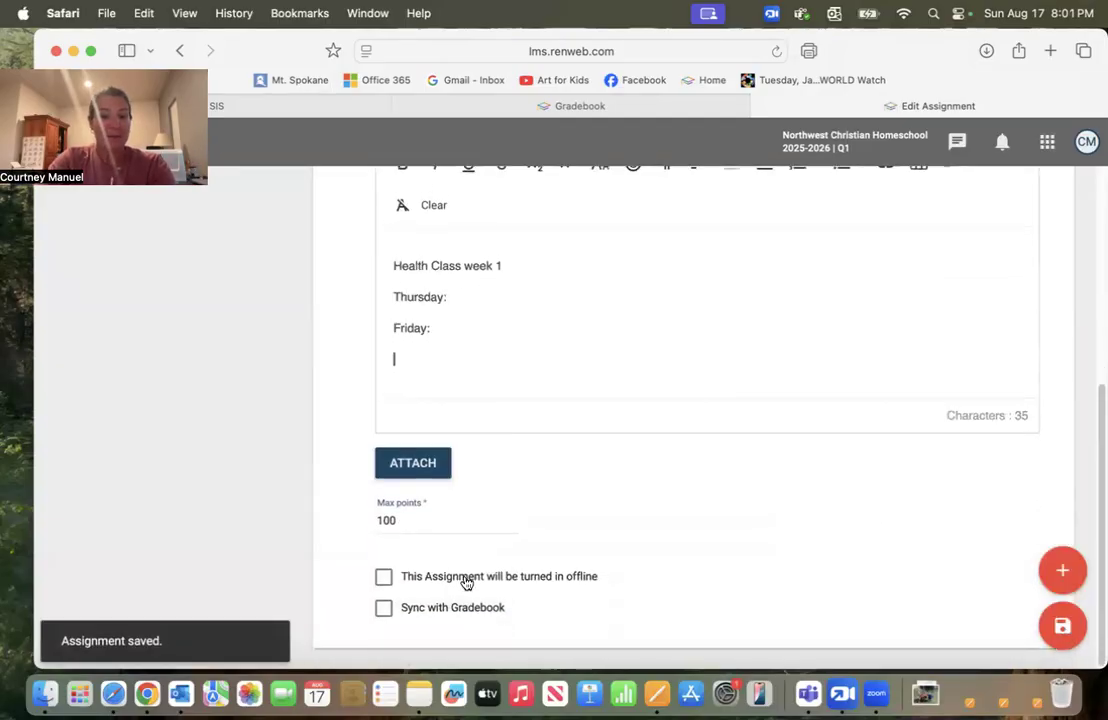
{"action": "left_click", "coordinate": [381, 581]}
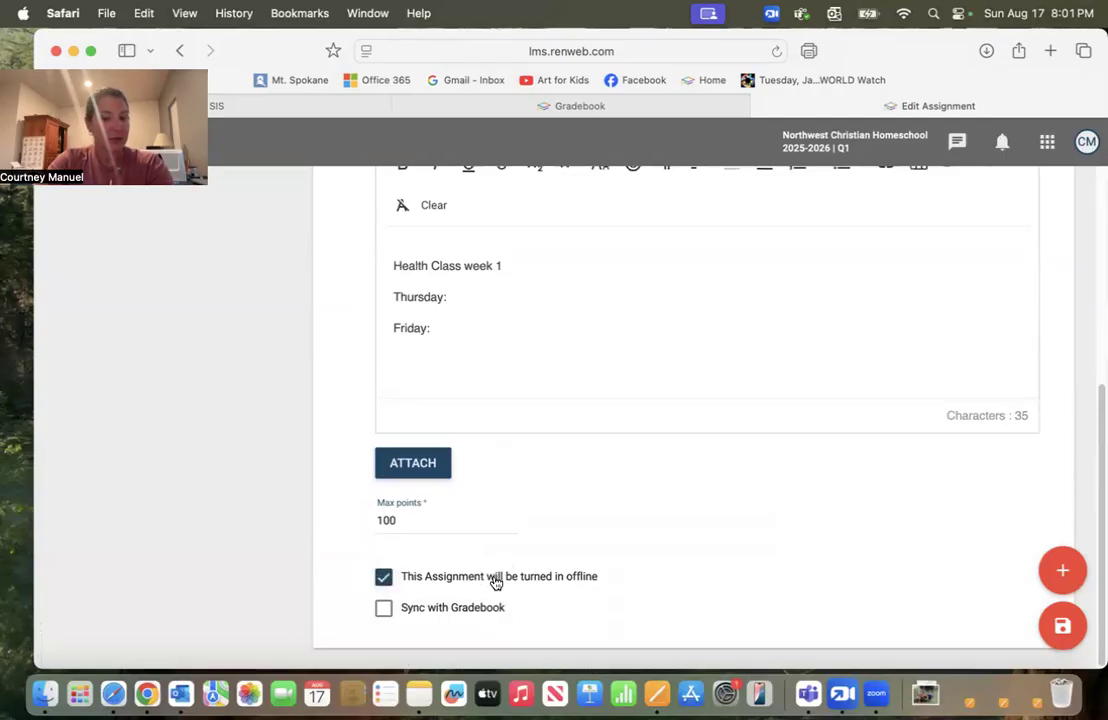
{"action": "left_click", "coordinate": [384, 578]}
{"action": "scroll", "coordinate": [490, 555], "scroll_direction": "down", "scroll_amount": 1}
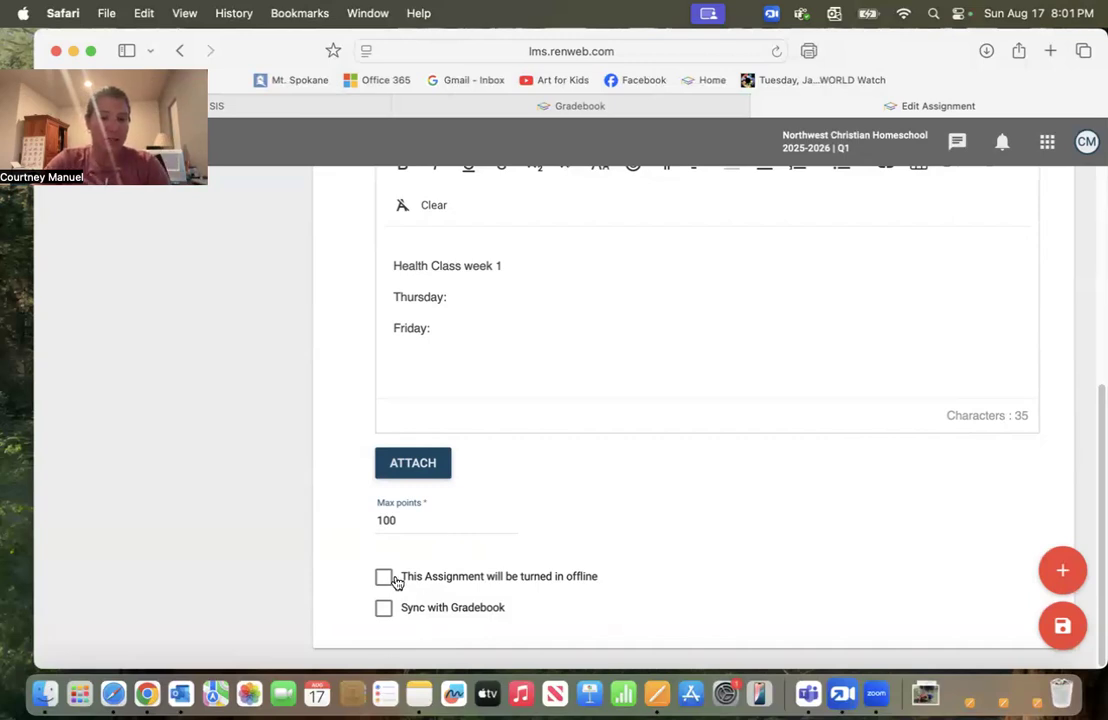
- Make the Health class's Coursework week 1 9/4- 9/10 assignment shown to and active for students, and save it
{"action": "scroll", "coordinate": [910, 595], "scroll_direction": "up", "scroll_amount": 2}
{"action": "scroll", "coordinate": [910, 595], "scroll_direction": "up", "scroll_amount": 2}
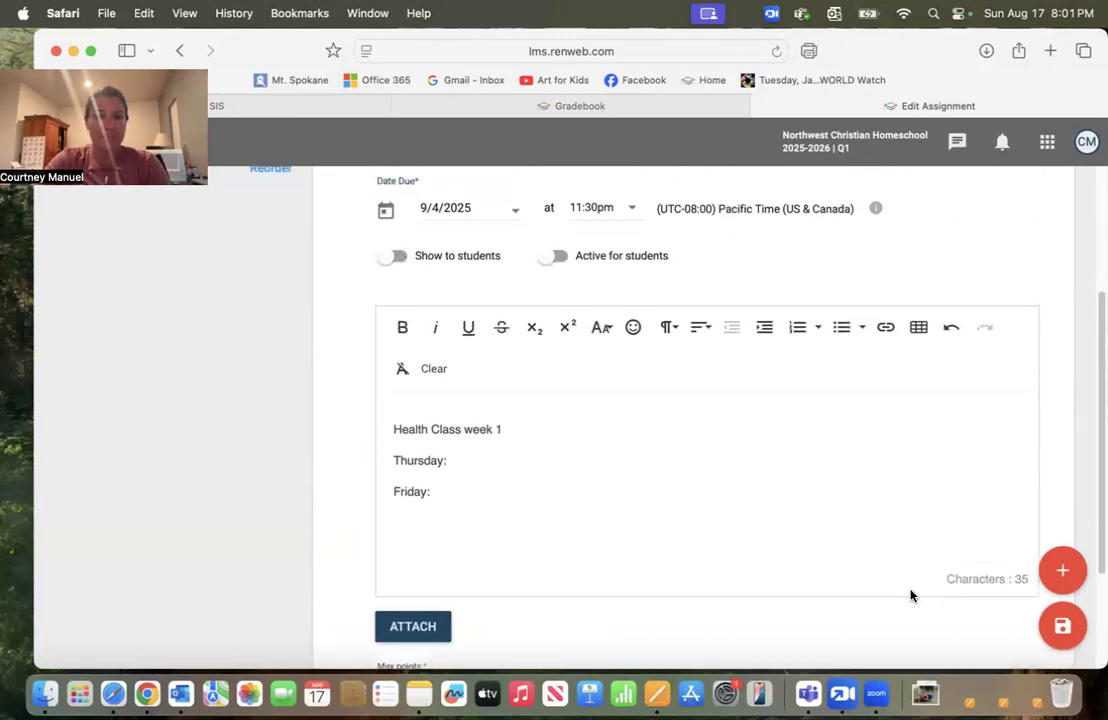
{"action": "scroll", "coordinate": [750, 392], "scroll_direction": "up", "scroll_amount": 2}
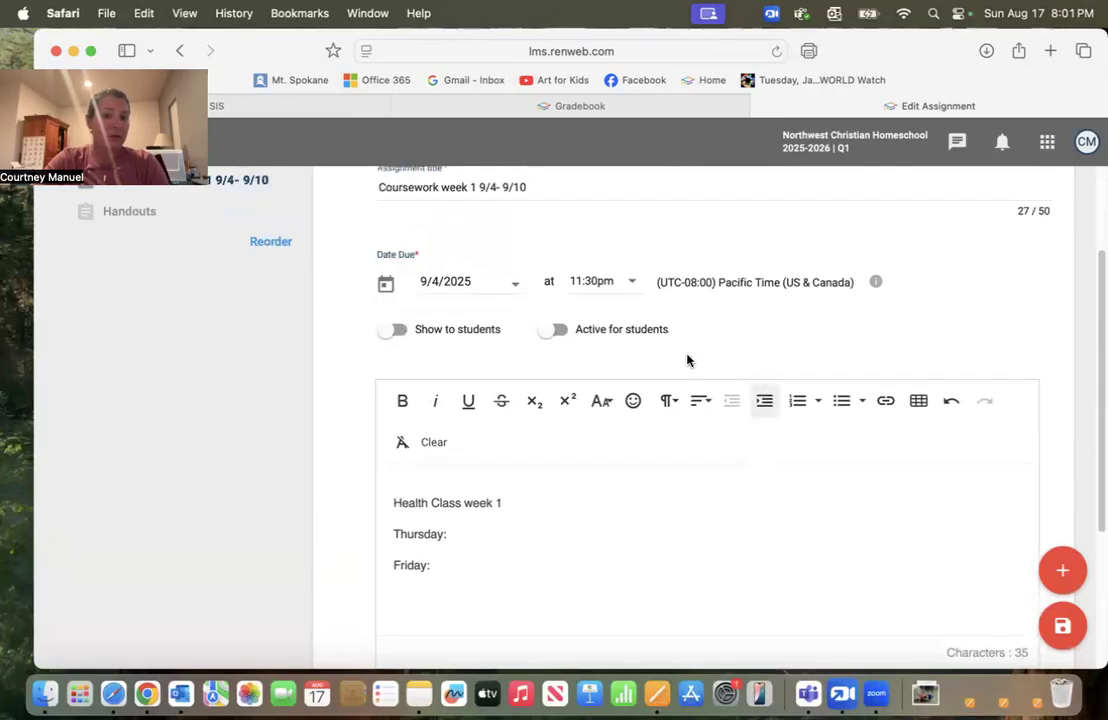
{"action": "left_click", "coordinate": [633, 333]}
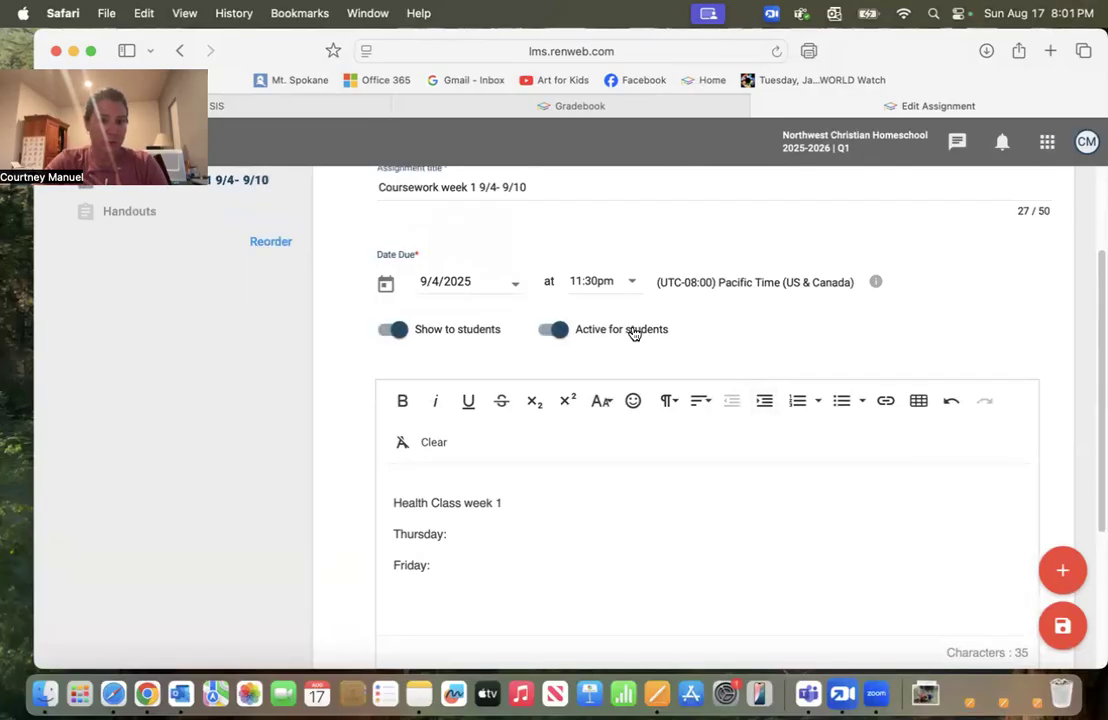
{"action": "scroll", "coordinate": [633, 333], "scroll_direction": "up", "scroll_amount": 2}
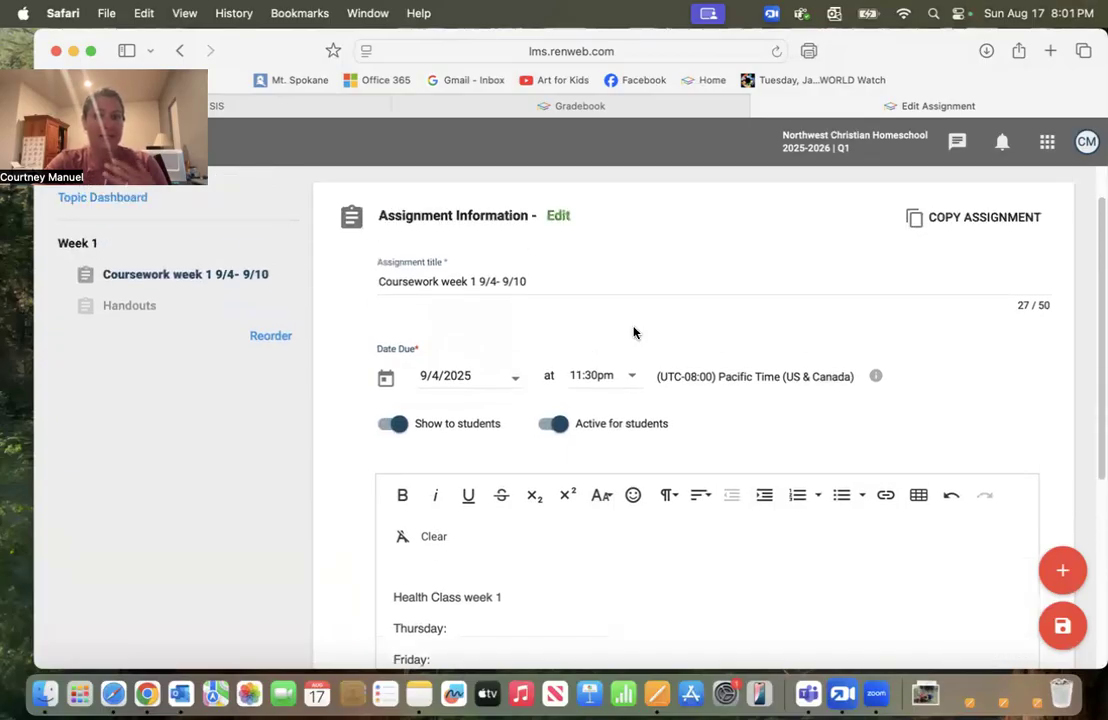
{"action": "left_click", "coordinate": [1061, 628]}
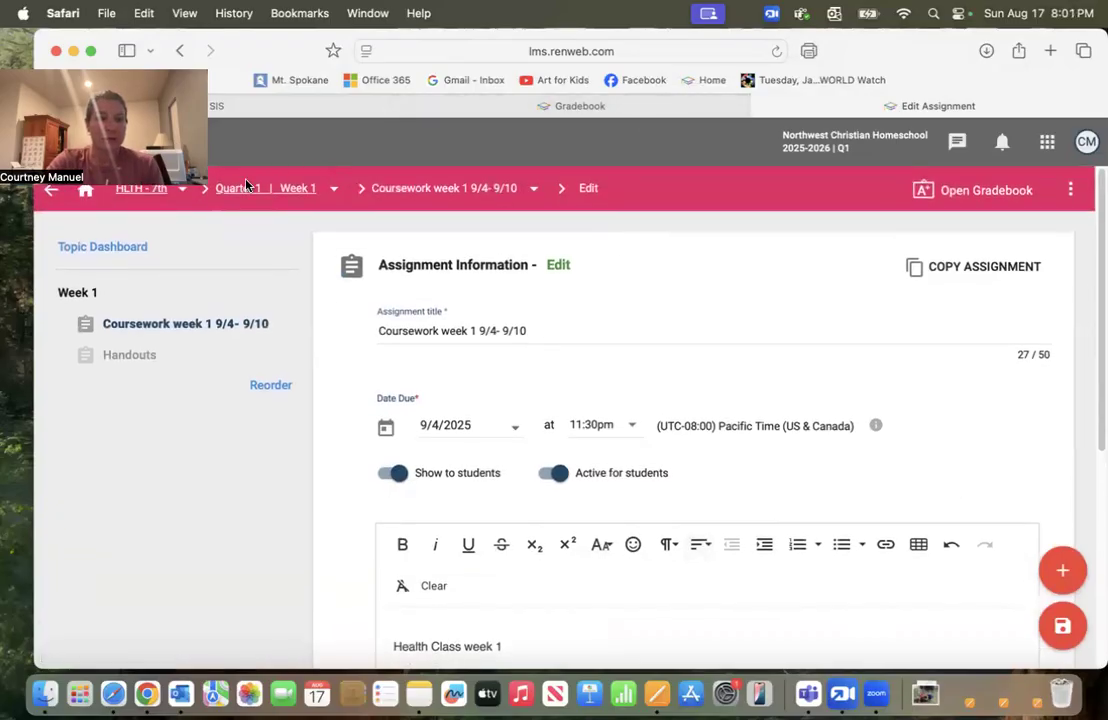
- Return to the class overview and review the Health class's Coursework week 1 9/4- 9/10 assignment
{"action": "left_click", "coordinate": [86, 191]}
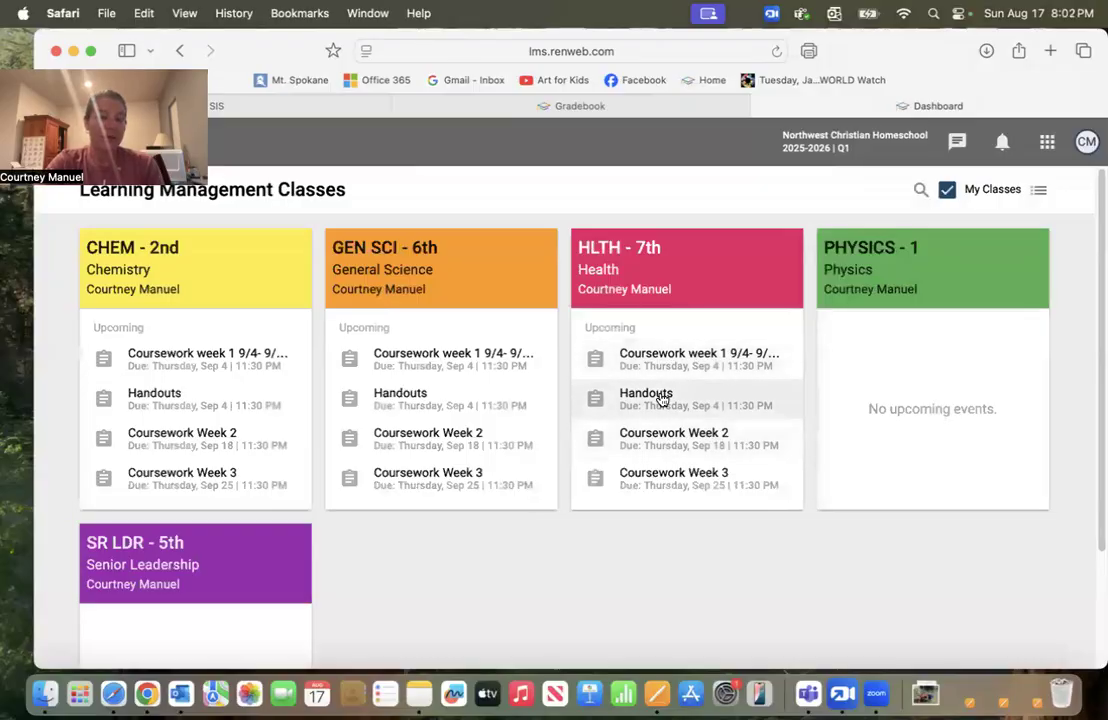
{"action": "scroll", "coordinate": [660, 400], "scroll_direction": "down", "scroll_amount": 1}
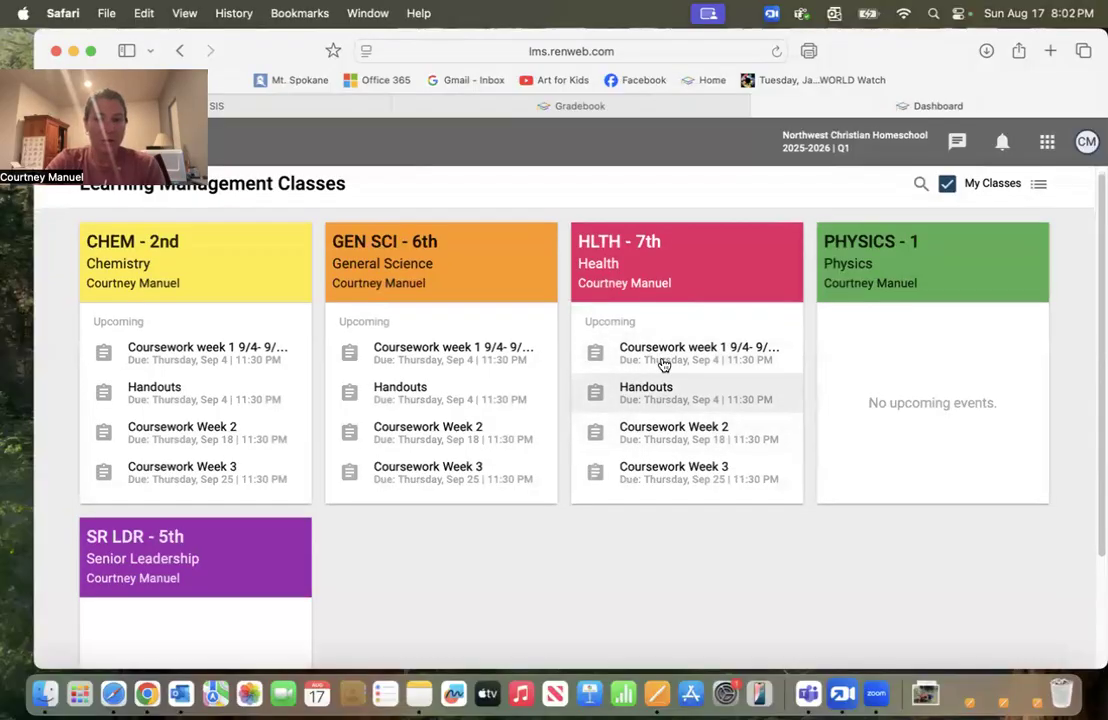
{"action": "left_click", "coordinate": [662, 362]}
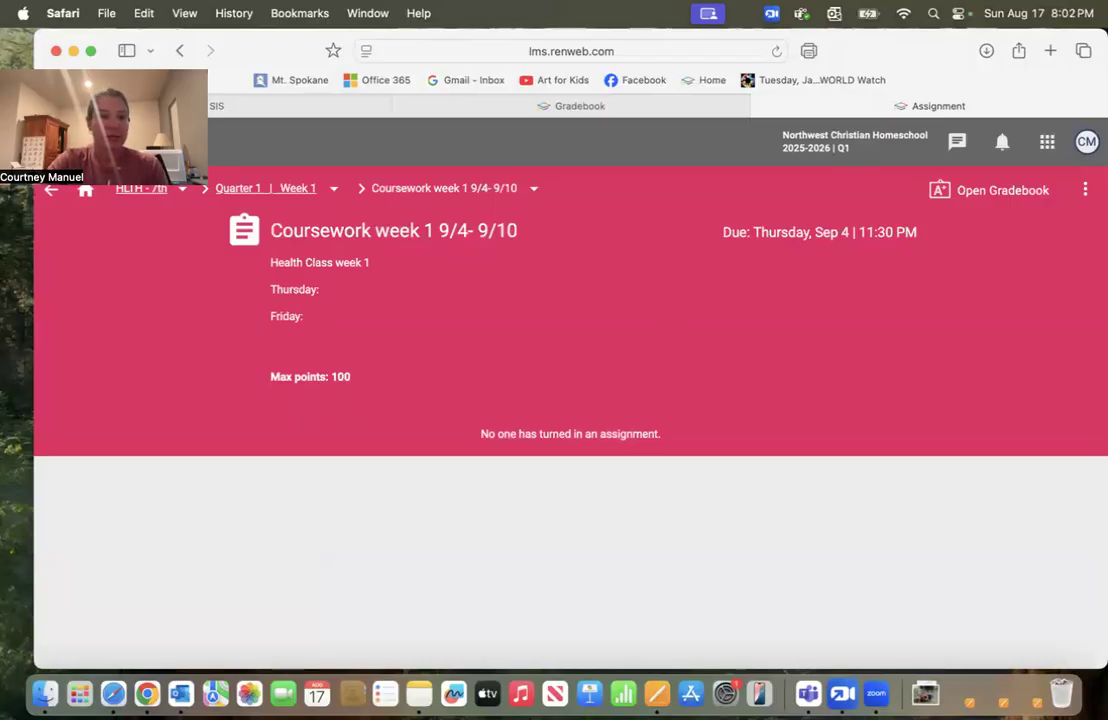
- Return to the class overview and review the General Science class's Coursework week 1 9/4- 9/10 assignment
{"action": "left_click", "coordinate": [86, 196]}
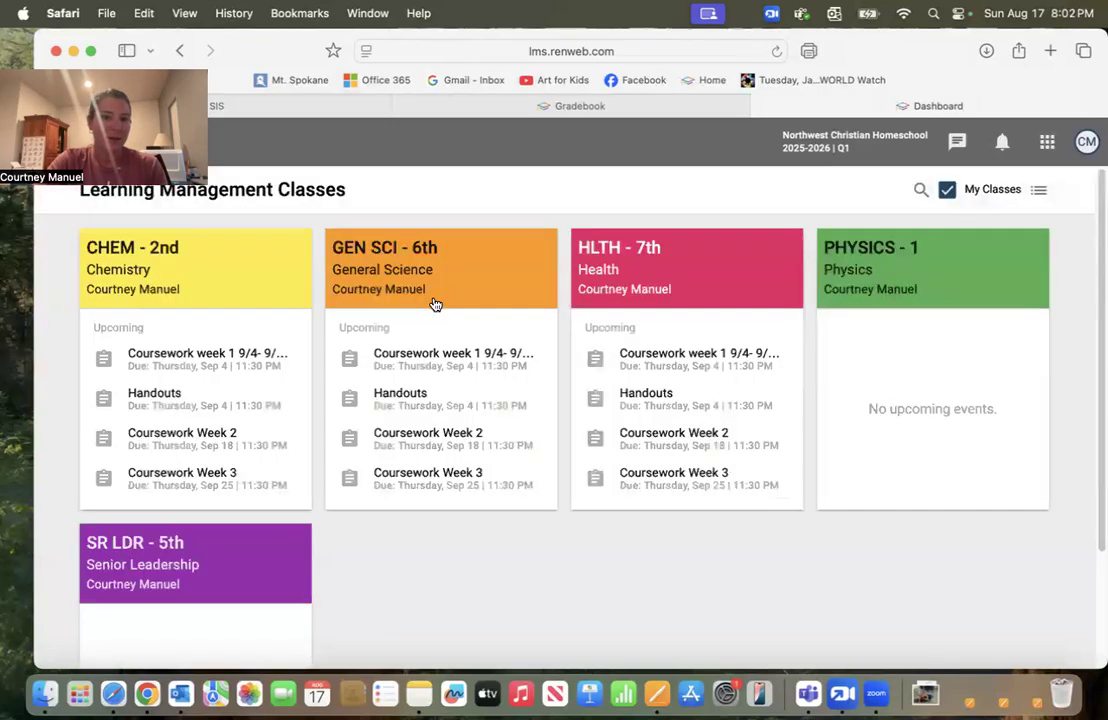
{"action": "left_click", "coordinate": [370, 284]}
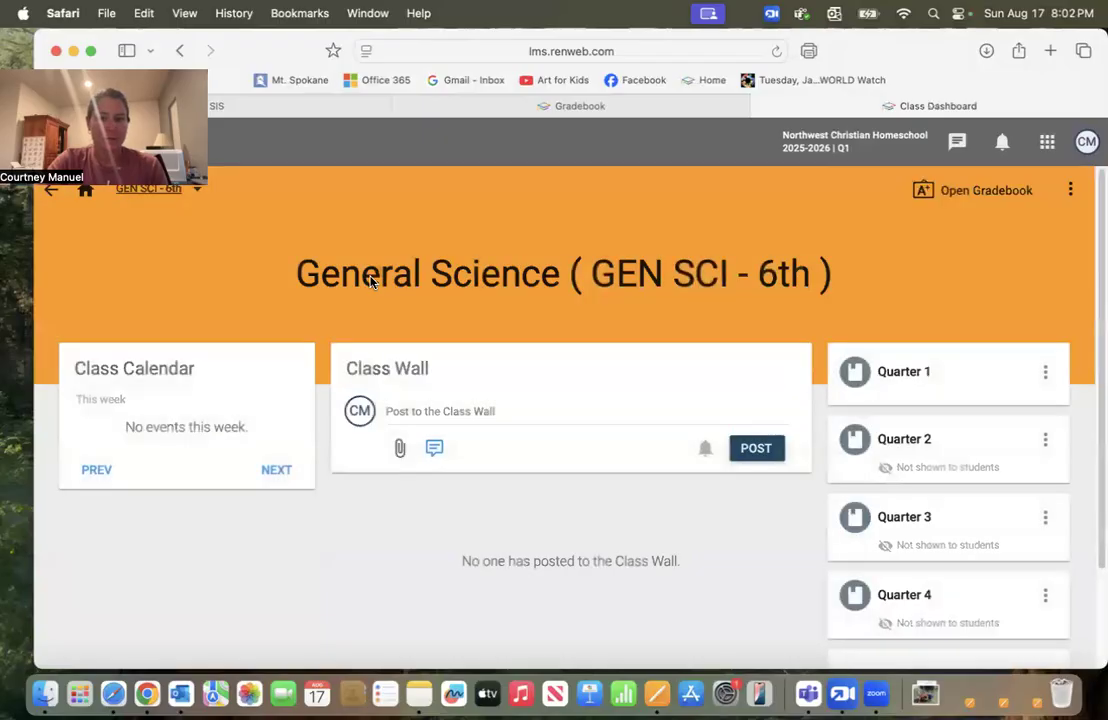
{"action": "left_click", "coordinate": [86, 194]}
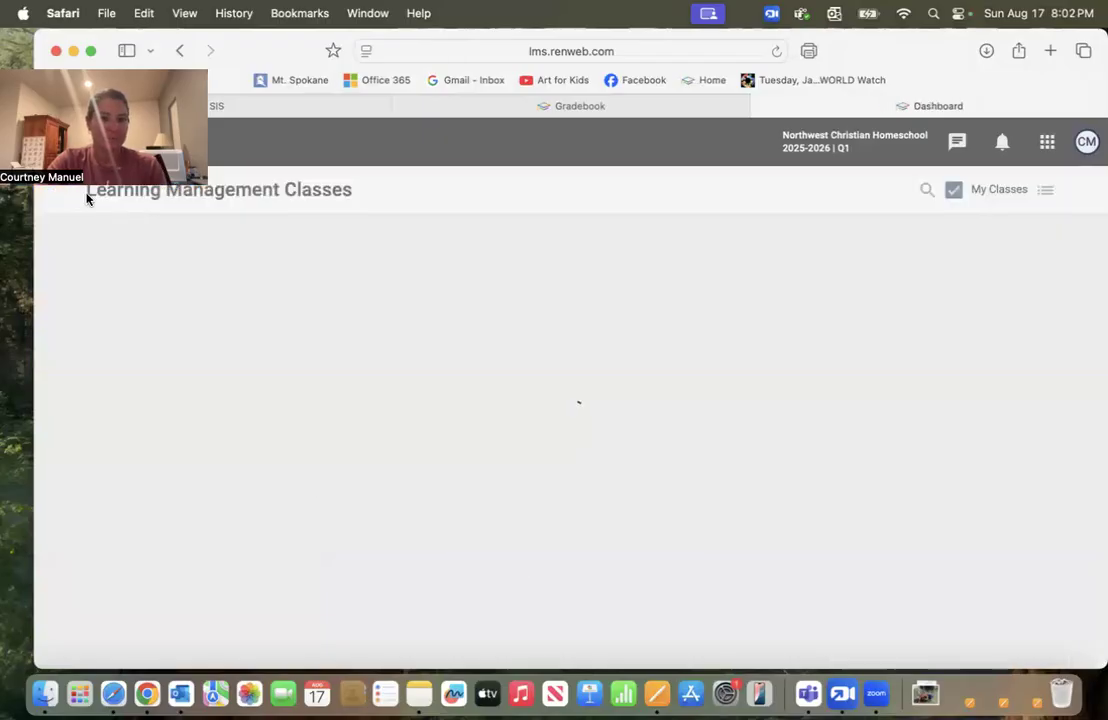
{"action": "left_click", "coordinate": [445, 366]}
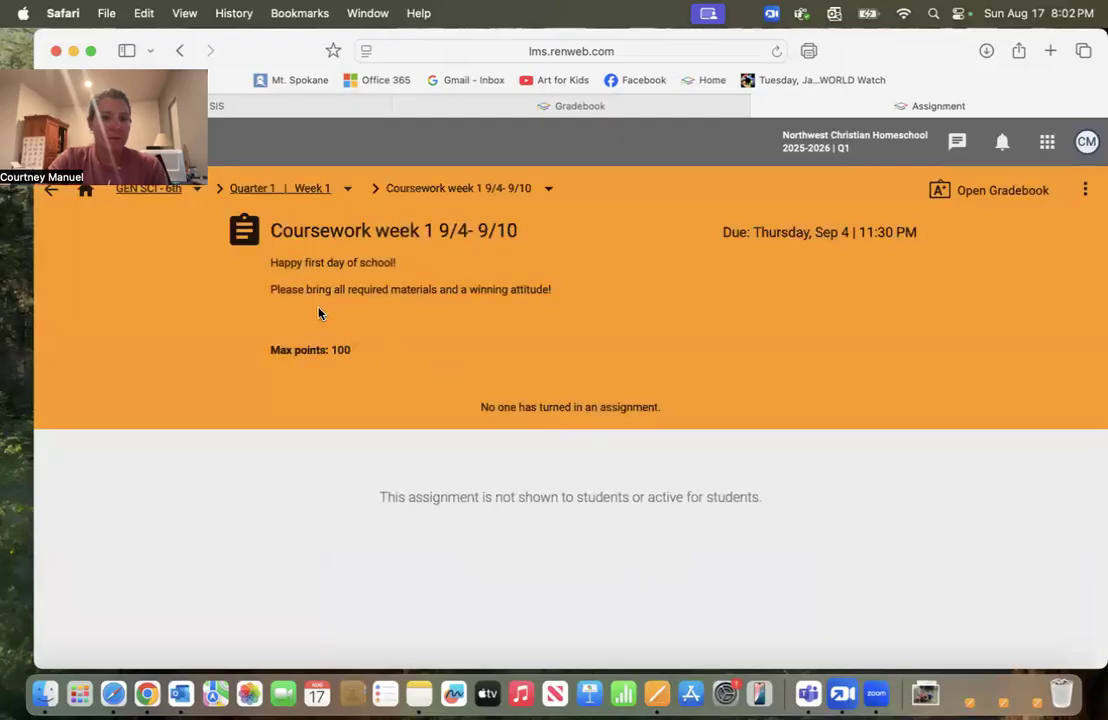
- Open the Chemistry class's Coursework week 1 9/4- 9/10 assignment and read through its full description and turn-in requirements
{"action": "left_click", "coordinate": [86, 197]}
{"action": "left_click", "coordinate": [176, 277]}
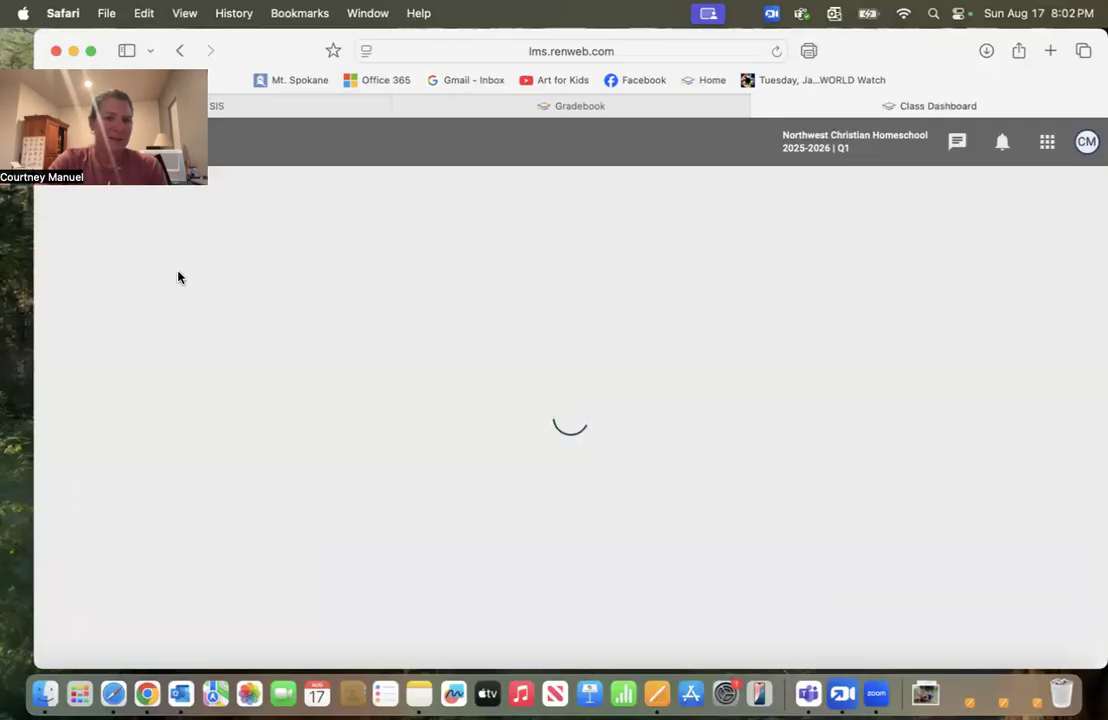
{"action": "left_click", "coordinate": [86, 197]}
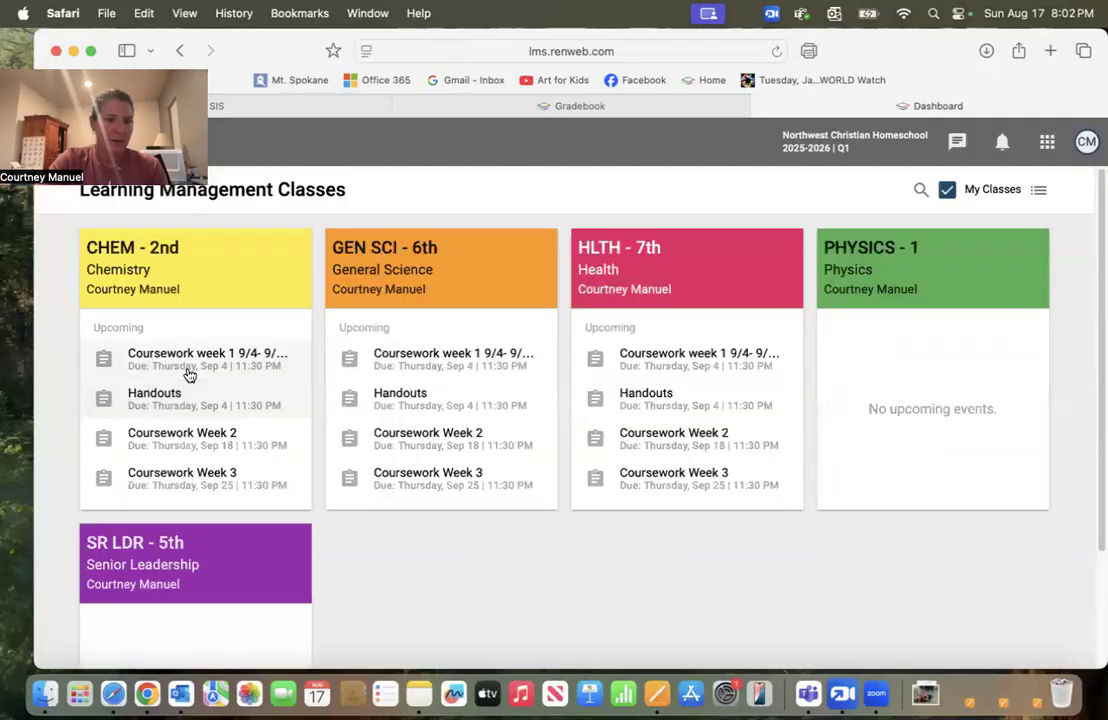
{"action": "left_click", "coordinate": [189, 375]}
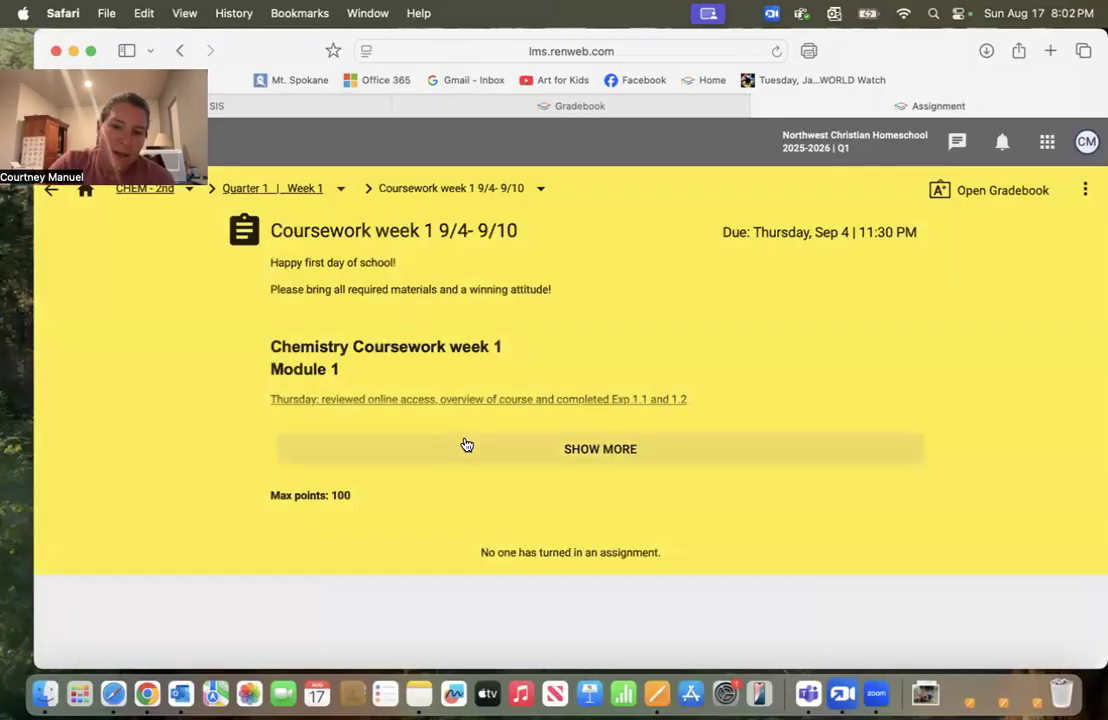
{"action": "left_click", "coordinate": [612, 458]}
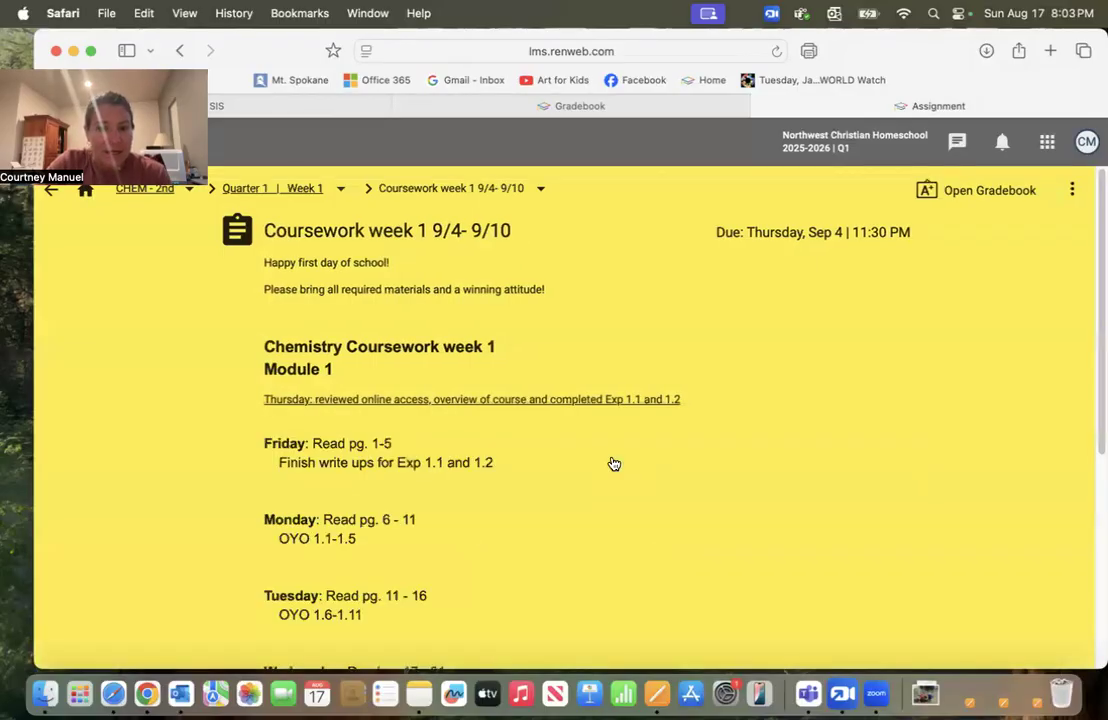
{"action": "scroll", "coordinate": [612, 462], "scroll_direction": "down", "scroll_amount": 5}
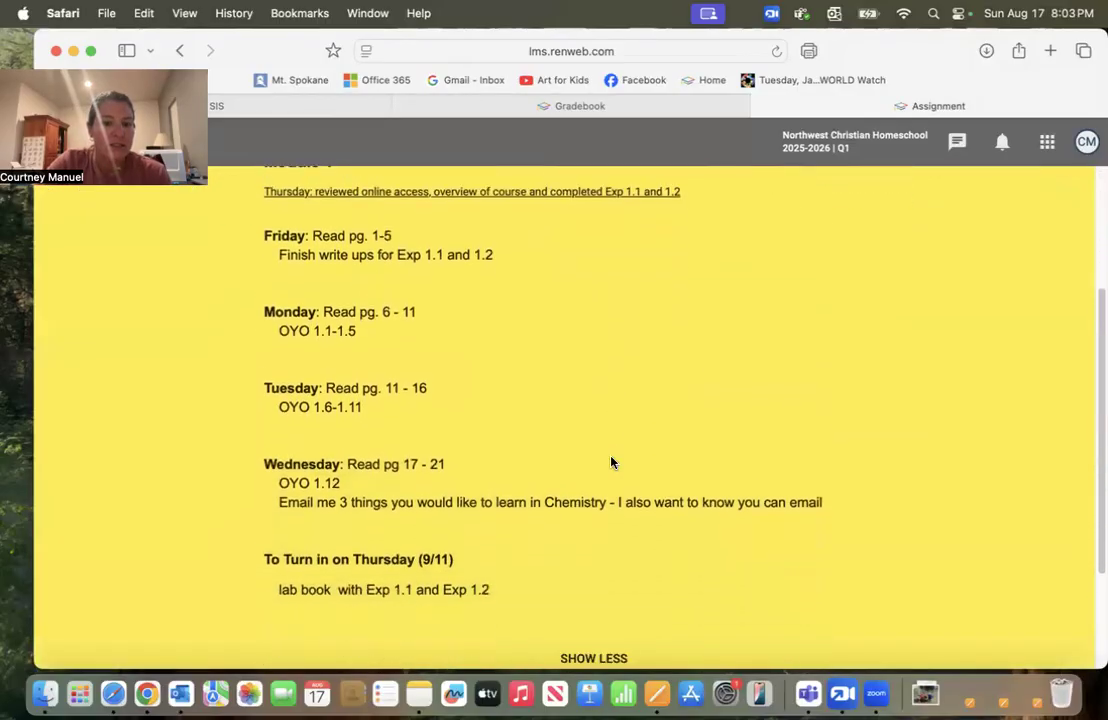
{"action": "scroll", "coordinate": [612, 462], "scroll_direction": "down", "scroll_amount": 3}
{"action": "scroll", "coordinate": [612, 462], "scroll_direction": "up", "scroll_amount": 5}
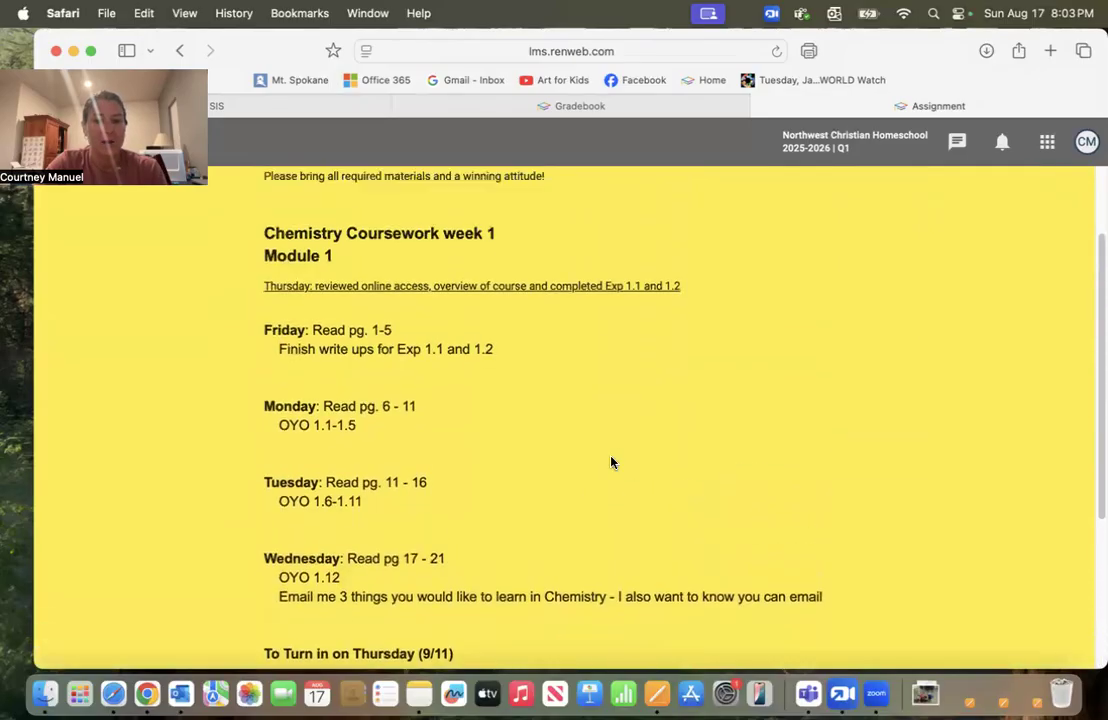
{"action": "scroll", "coordinate": [612, 462], "scroll_direction": "up", "scroll_amount": 2}
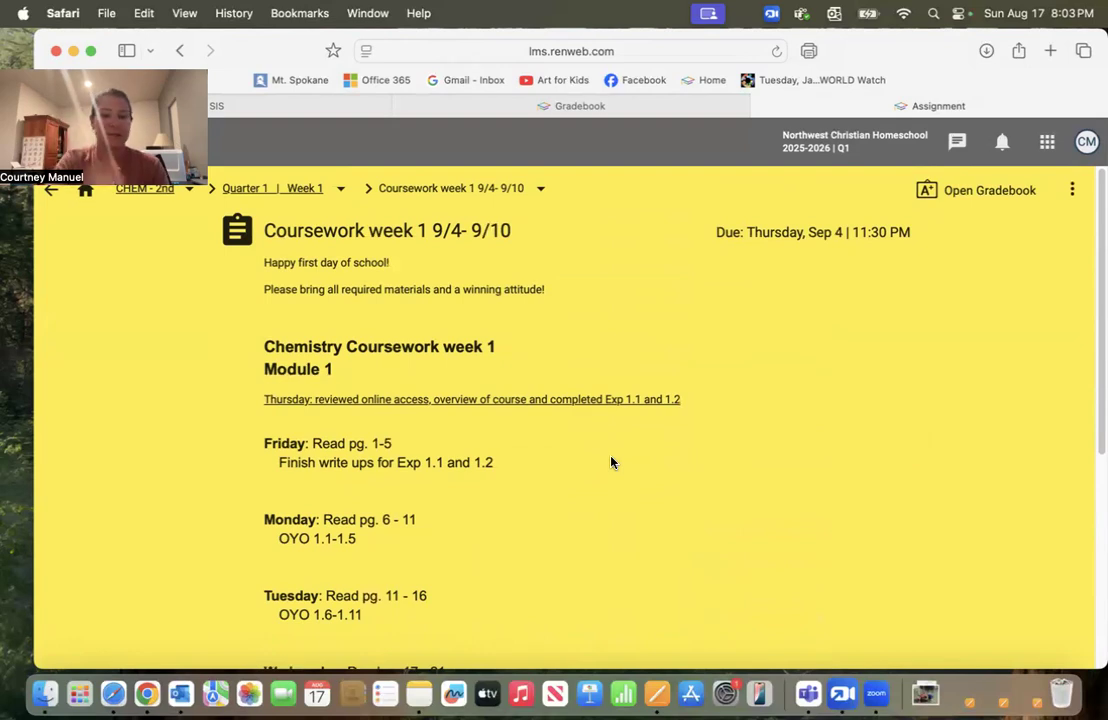
{"action": "scroll", "coordinate": [612, 462], "scroll_direction": "down", "scroll_amount": 1}
{"action": "scroll", "coordinate": [612, 462], "scroll_direction": "down", "scroll_amount": 5}
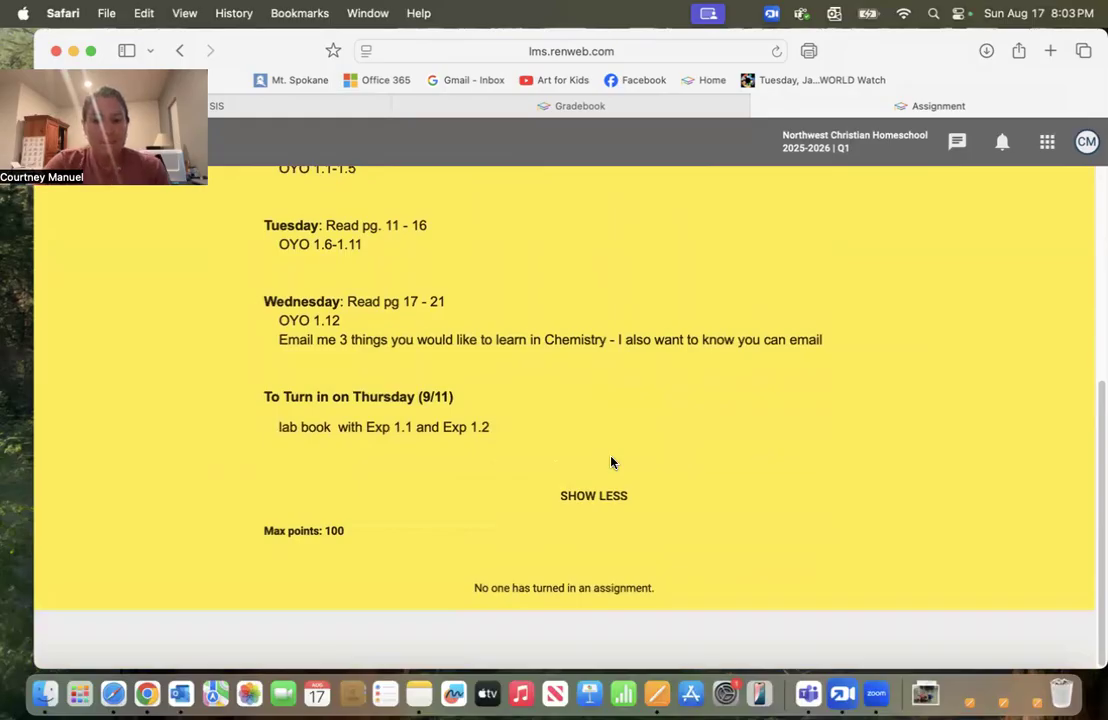
{"action": "scroll", "coordinate": [612, 462], "scroll_direction": "up", "scroll_amount": 1}
{"action": "scroll", "coordinate": [612, 462], "scroll_direction": "up", "scroll_amount": 5}
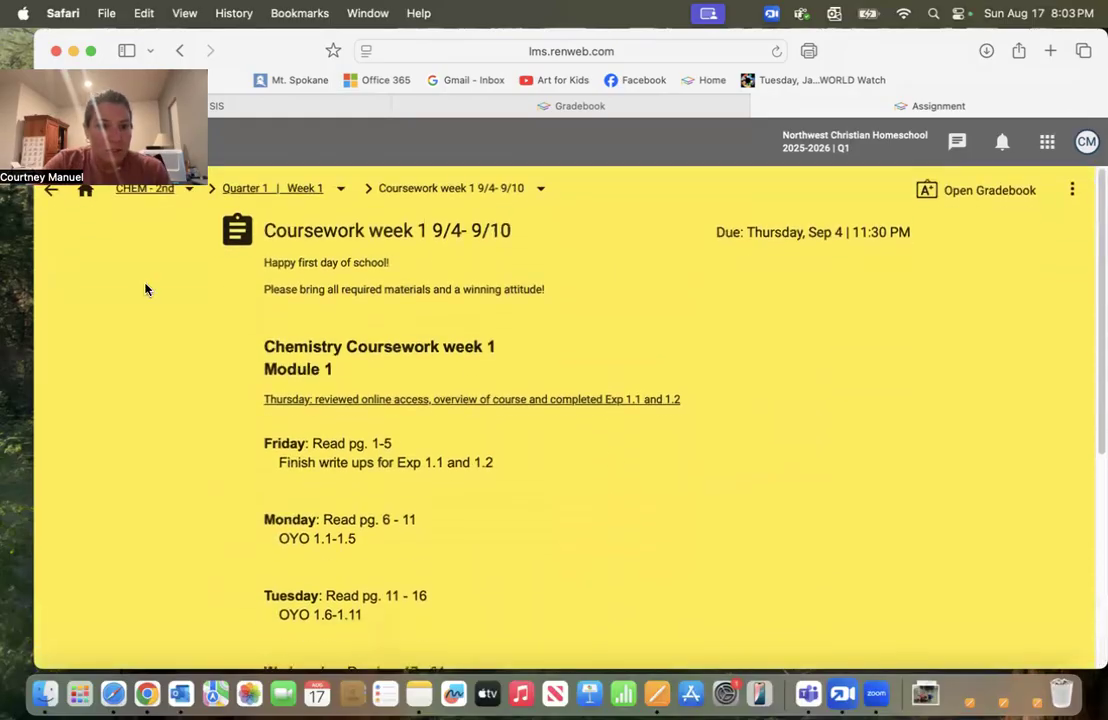
- Return to the class overview and open the Week 2 topic in Quarter 1 of the Chemistry class
{"action": "left_click", "coordinate": [86, 187]}
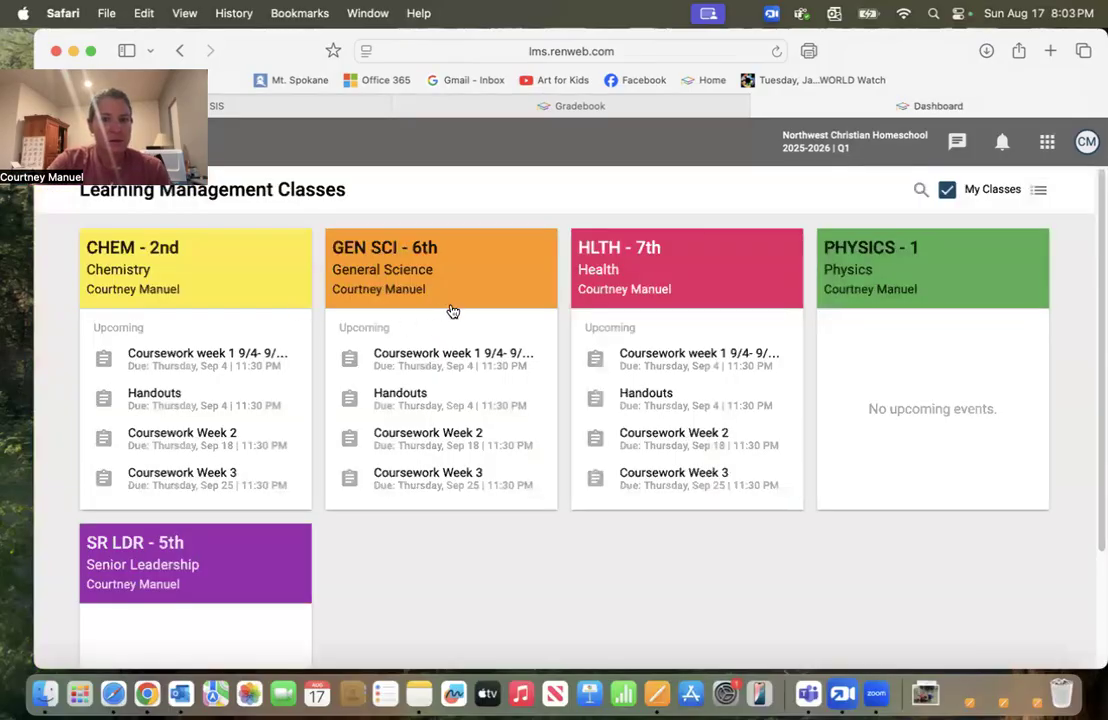
{"action": "left_click", "coordinate": [194, 264]}
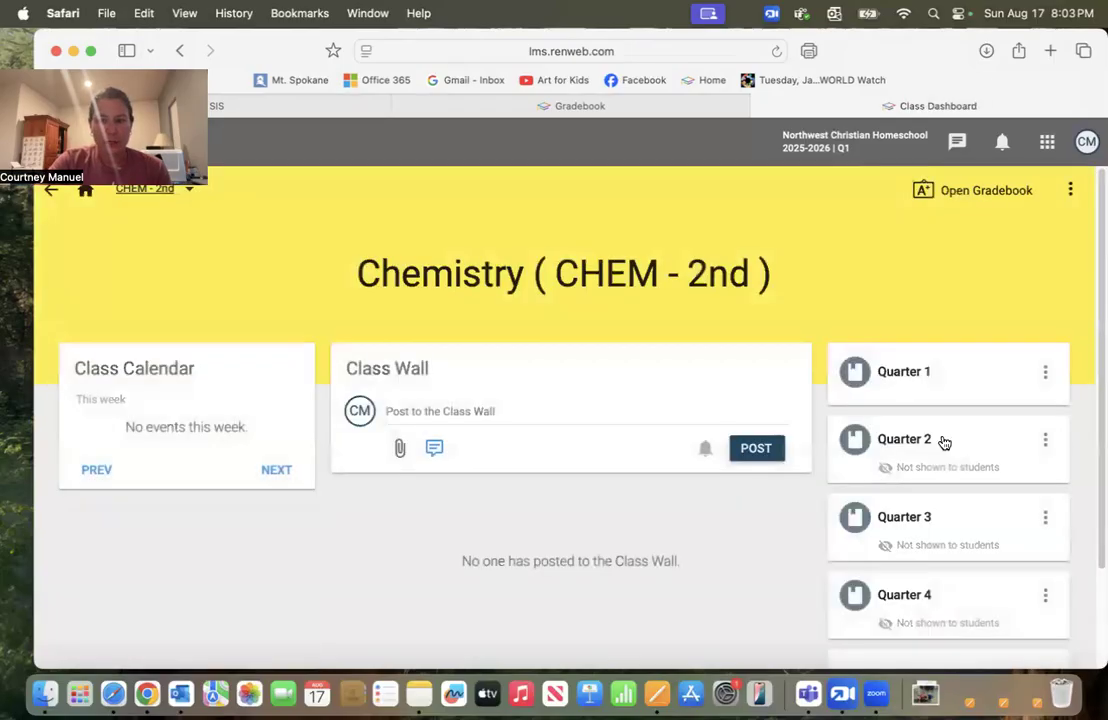
{"action": "left_click", "coordinate": [905, 374]}
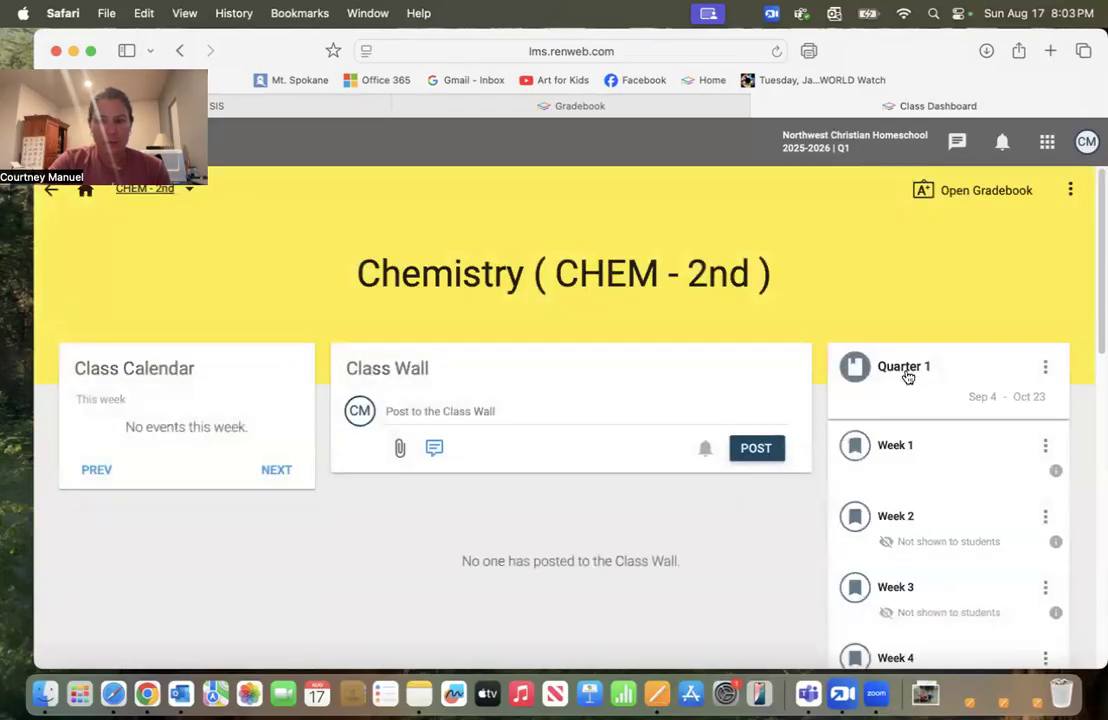
{"action": "left_click", "coordinate": [905, 517]}
- Check the visibility options of Coursework Week 2 and read its full description, turn-in requirements and attached file
{"action": "left_click", "coordinate": [792, 362]}
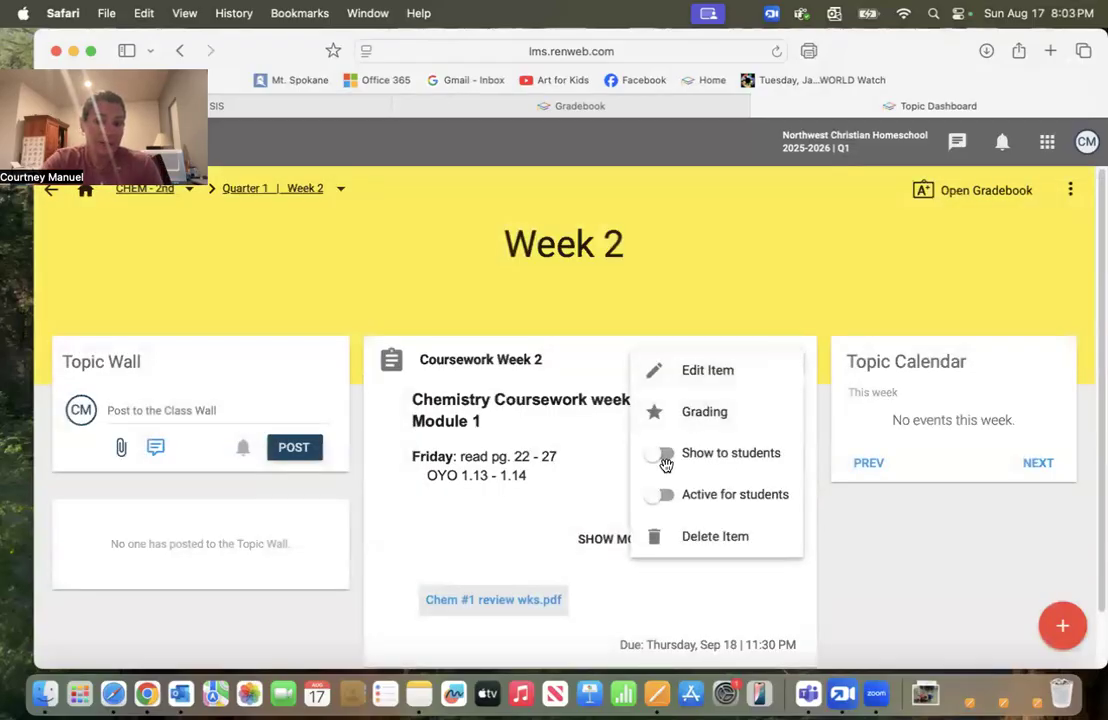
{"action": "left_click", "coordinate": [609, 528]}
{"action": "left_click", "coordinate": [612, 538]}
{"action": "scroll", "coordinate": [611, 535], "scroll_direction": "down", "scroll_amount": 3}
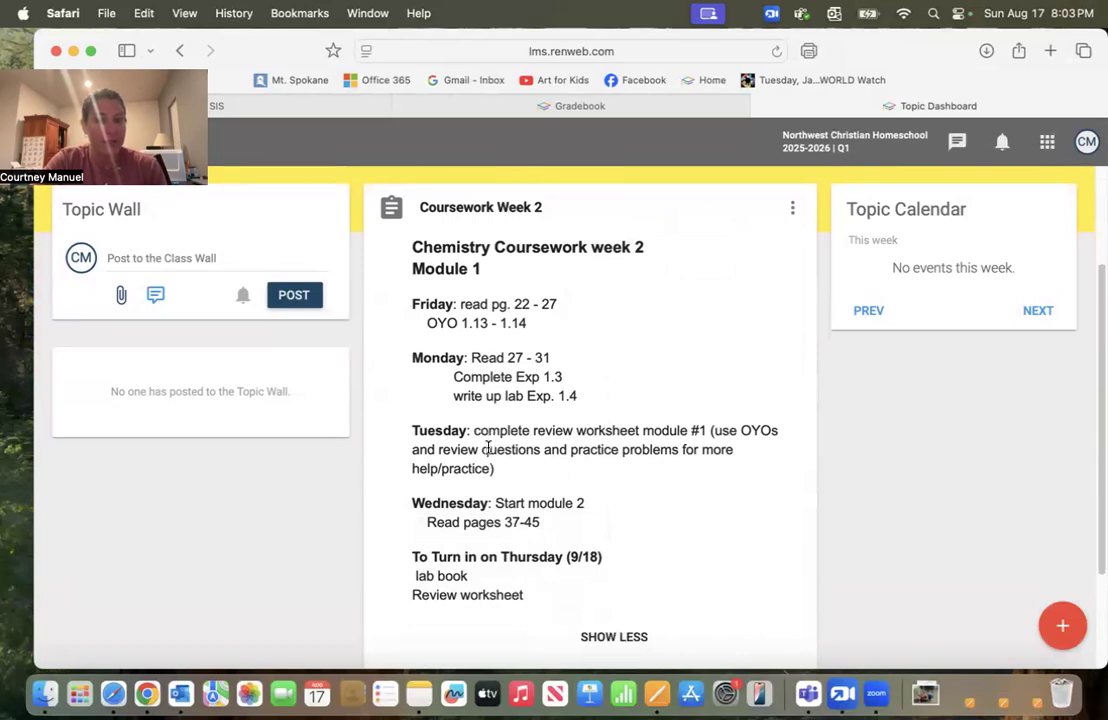
{"action": "scroll", "coordinate": [487, 448], "scroll_direction": "down", "scroll_amount": 2}
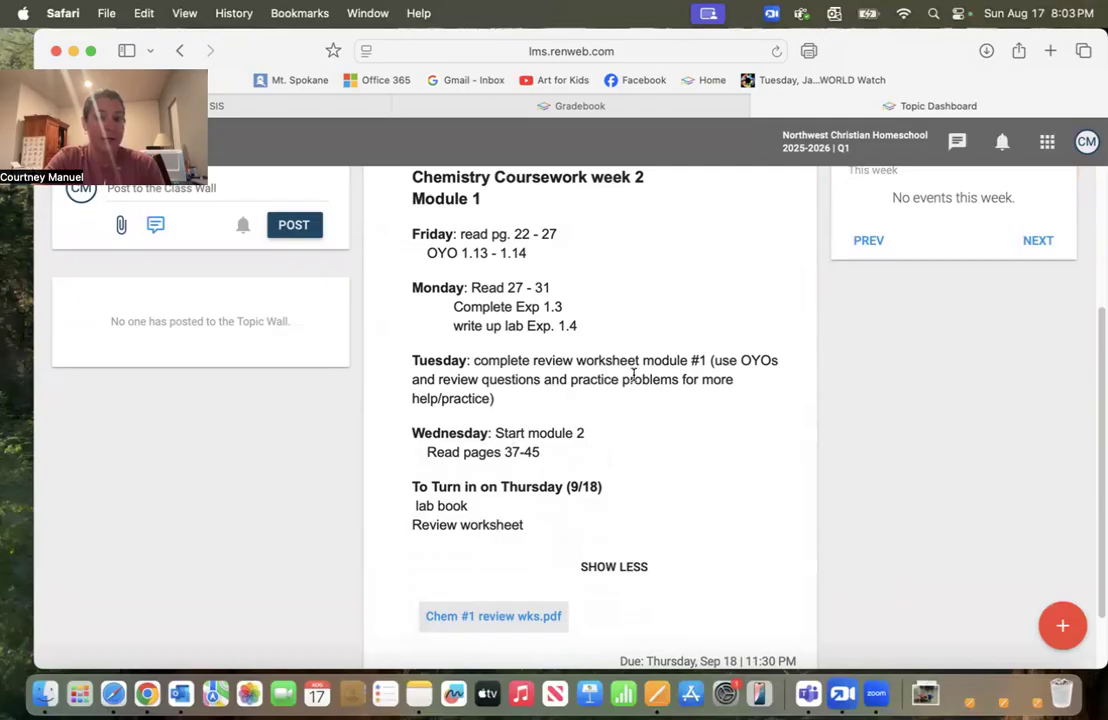
{"action": "scroll", "coordinate": [545, 468], "scroll_direction": "down", "scroll_amount": 2}
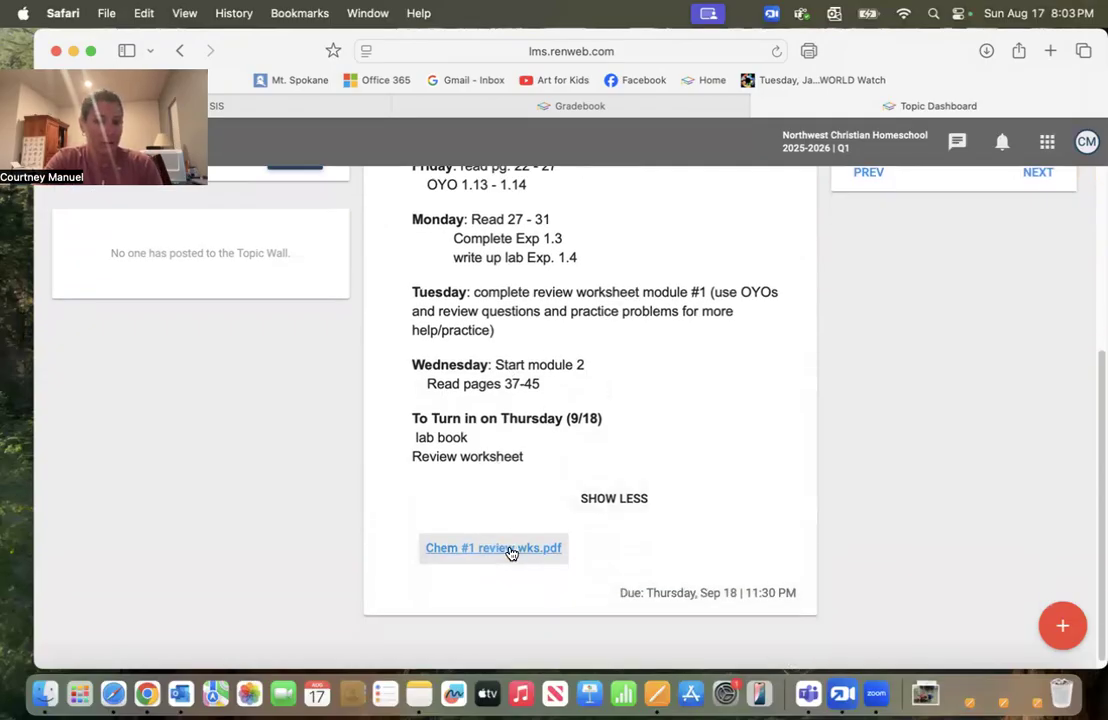
{"action": "scroll", "coordinate": [647, 462], "scroll_direction": "up", "scroll_amount": 6}
{"action": "scroll", "coordinate": [680, 455], "scroll_direction": "down", "scroll_amount": 1}
- Open the Chemistry Coursework Week 2 assignment for editing and go through its description down to the uploaded files
{"action": "left_click", "coordinate": [793, 361]}
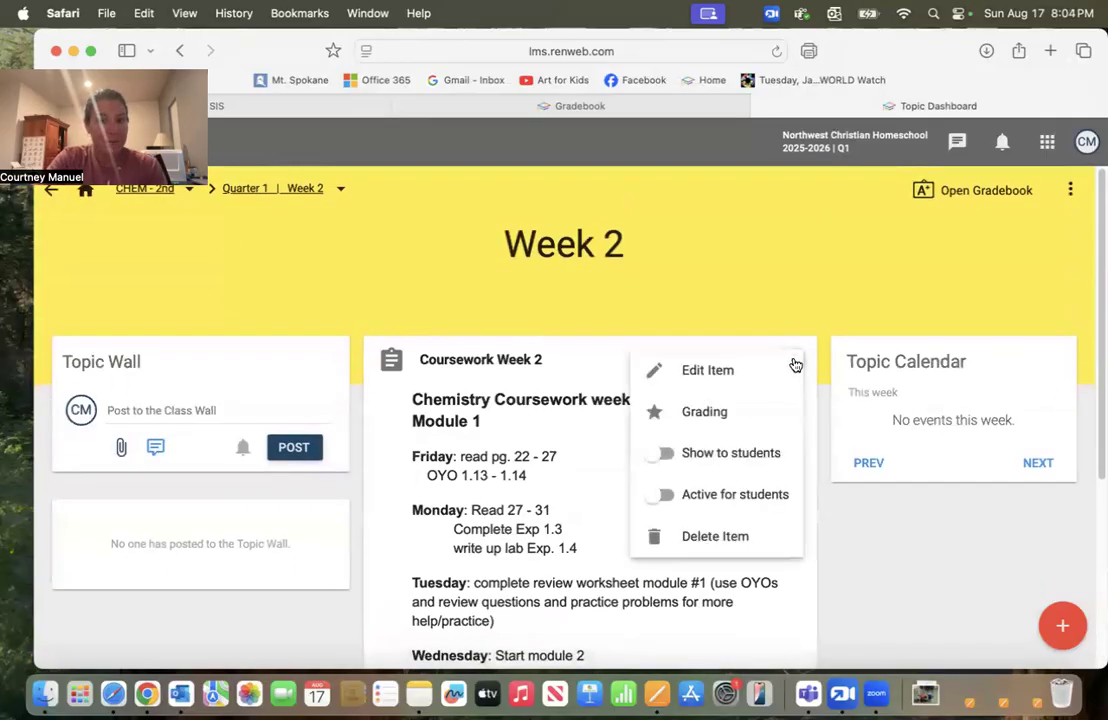
{"action": "left_click", "coordinate": [752, 369]}
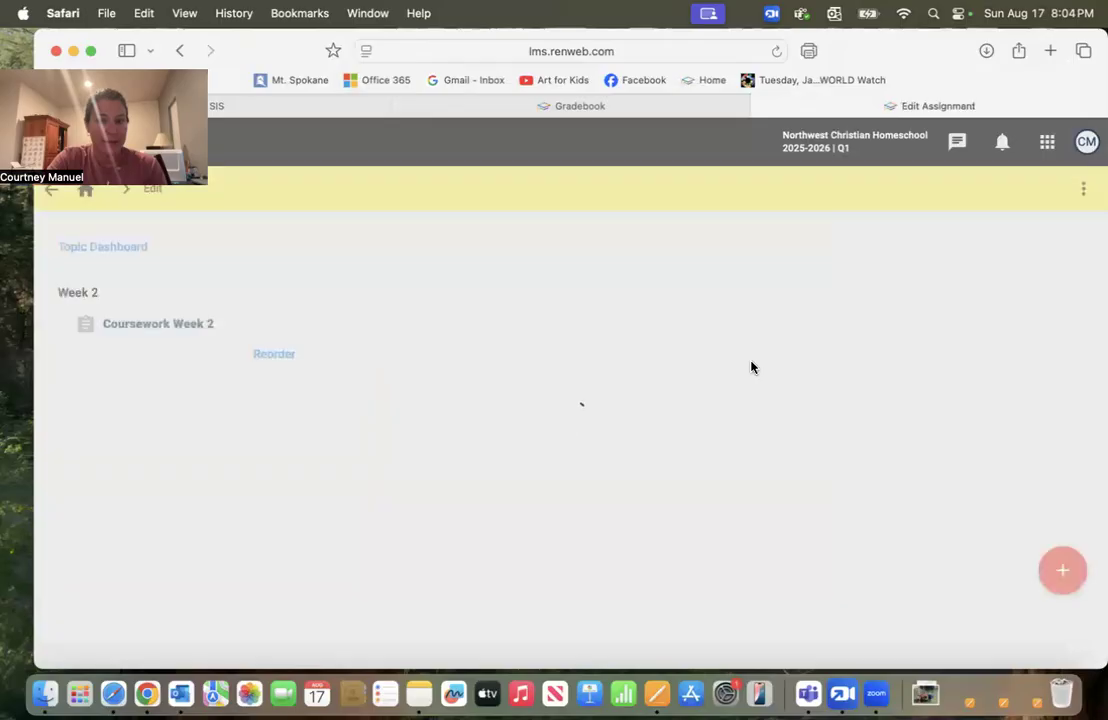
{"action": "scroll", "coordinate": [752, 366], "scroll_direction": "down", "scroll_amount": 10}
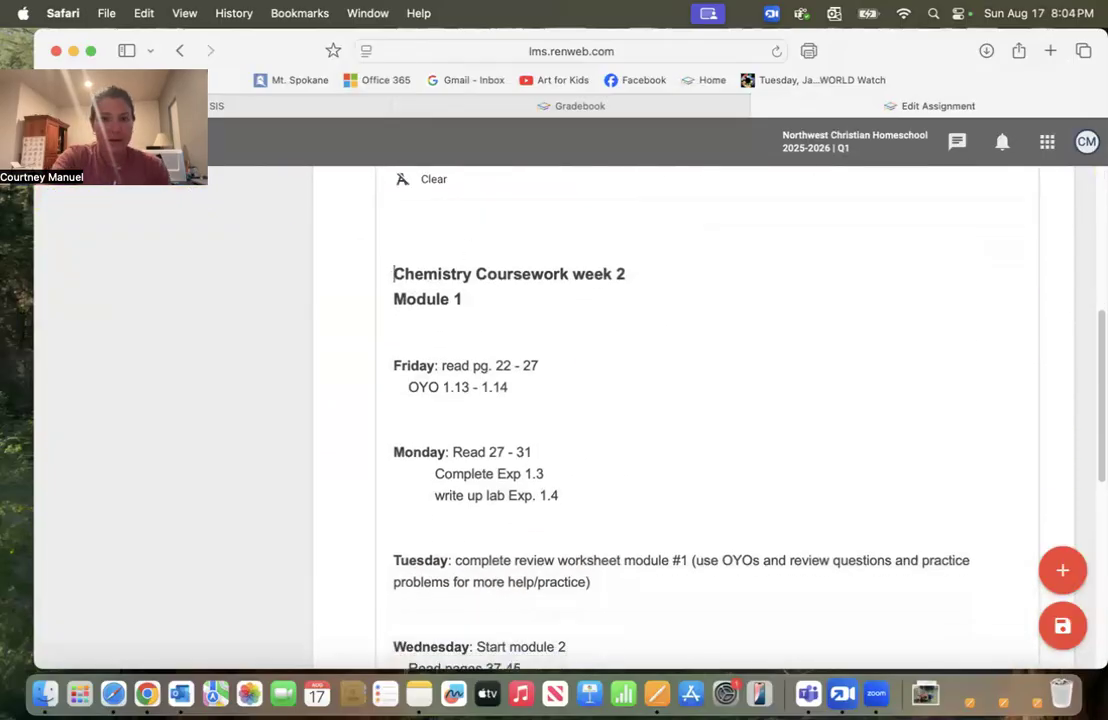
{"action": "key", "text": "BackSpace"}
{"action": "key", "text": "BackSpace"}
{"action": "scroll", "coordinate": [396, 419], "scroll_direction": "down", "scroll_amount": 9}
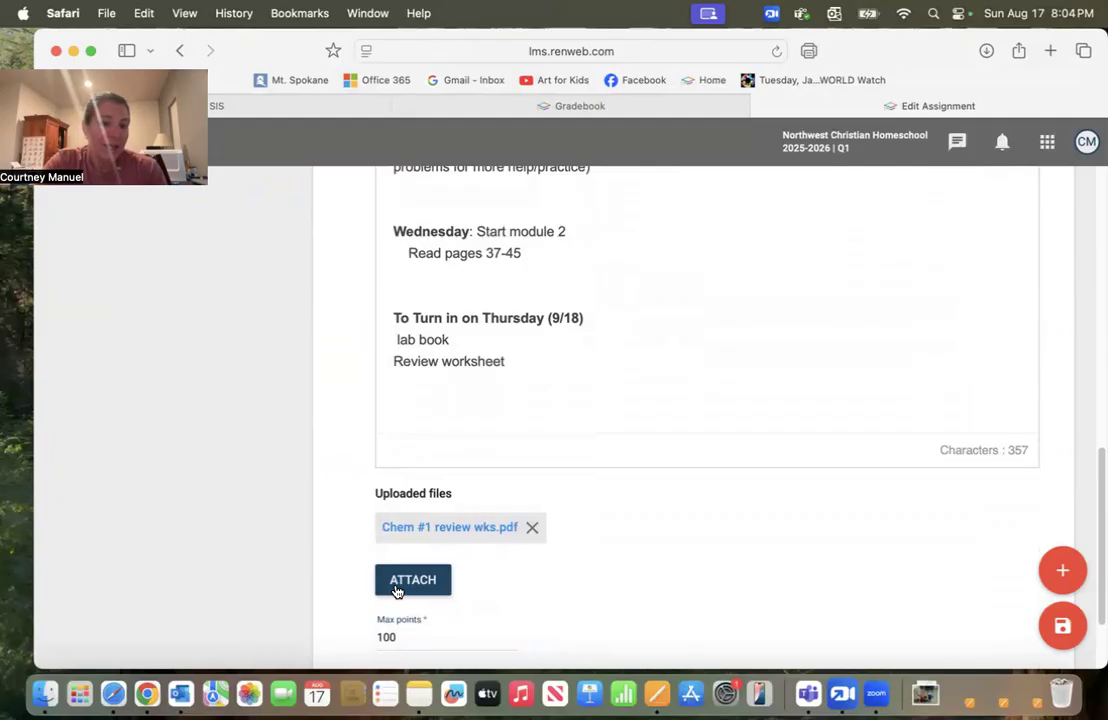
- Try attaching Chem #1 review wks.pdf from Documents to Coursework Week 2, cancel the upload and leave the editor without saving
{"action": "left_click", "coordinate": [413, 581]}
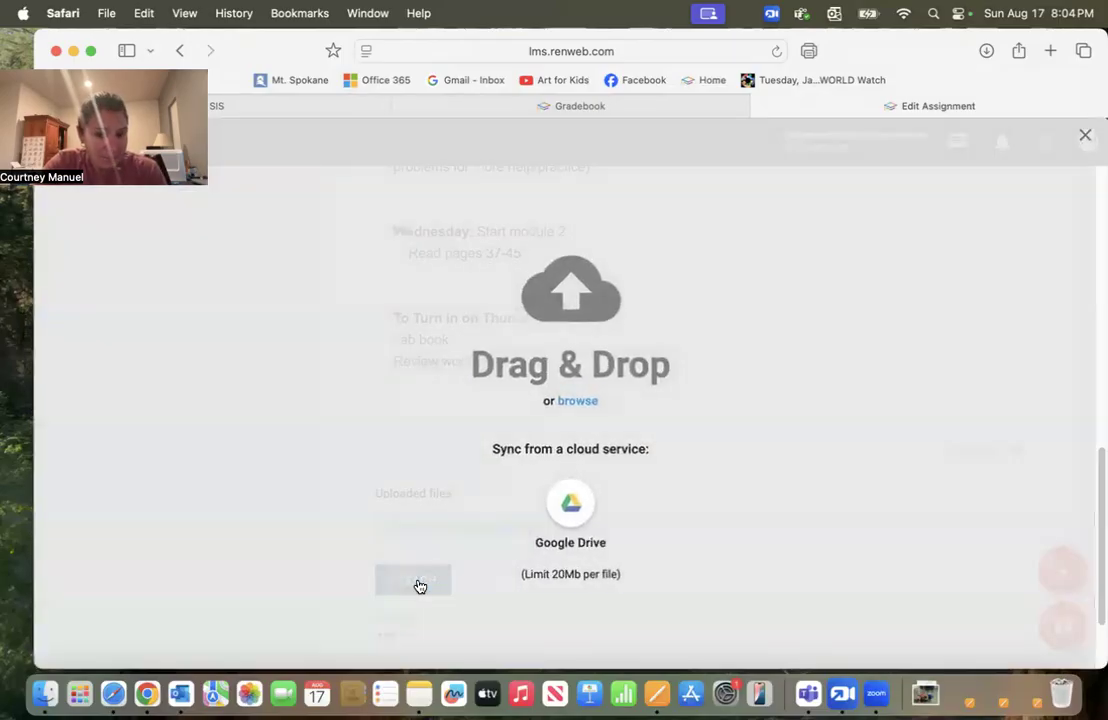
{"action": "left_click", "coordinate": [572, 508]}
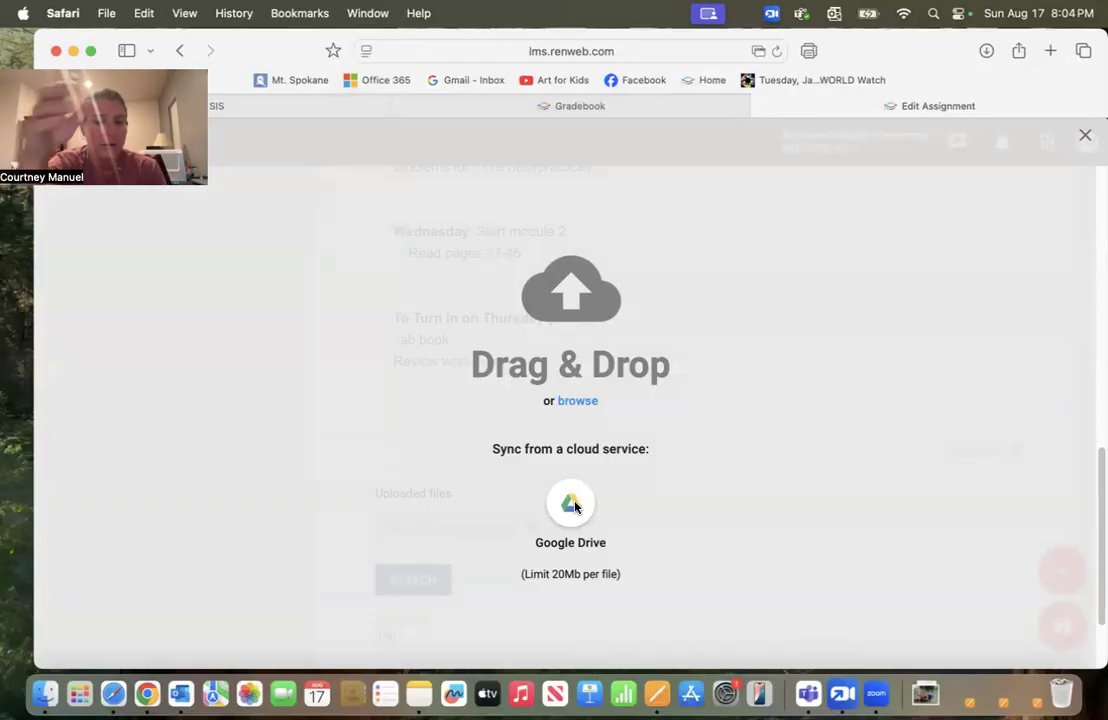
{"action": "left_click", "coordinate": [578, 401]}
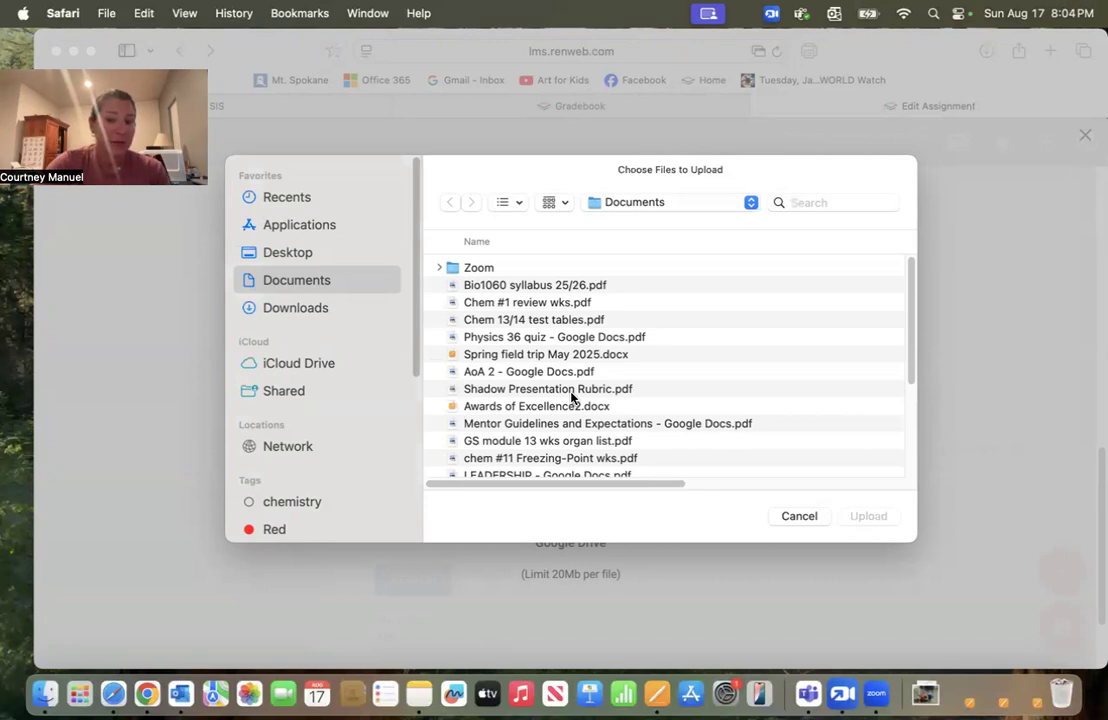
{"action": "left_click", "coordinate": [494, 304]}
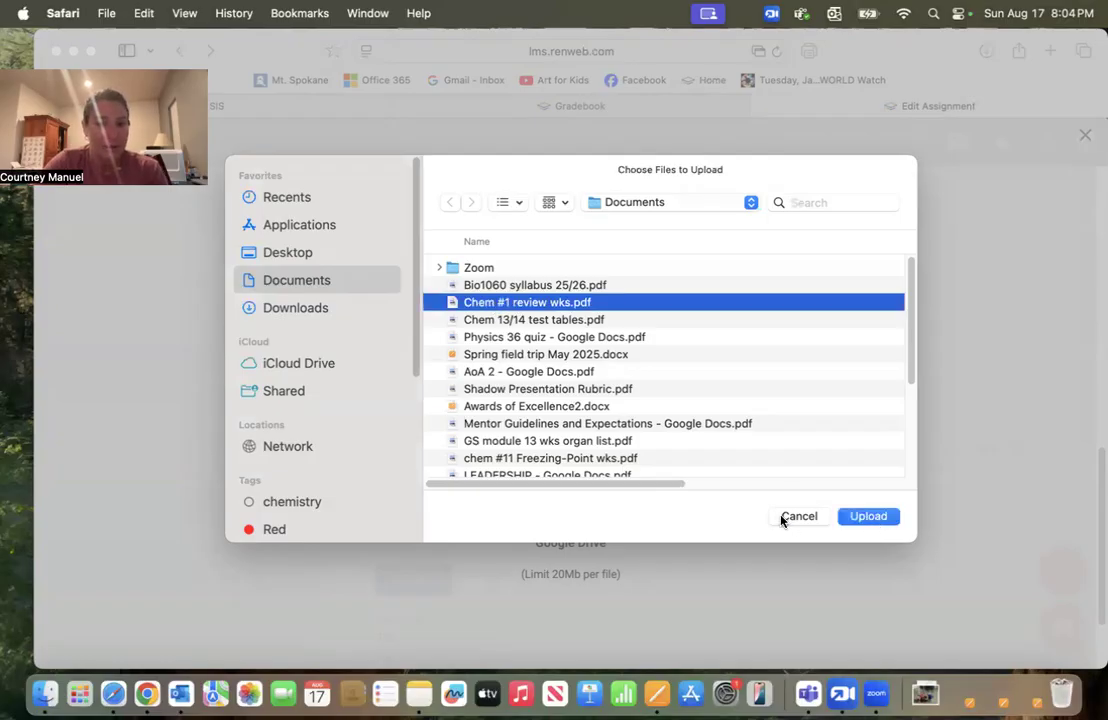
{"action": "scroll", "coordinate": [703, 465], "scroll_direction": "down", "scroll_amount": 5}
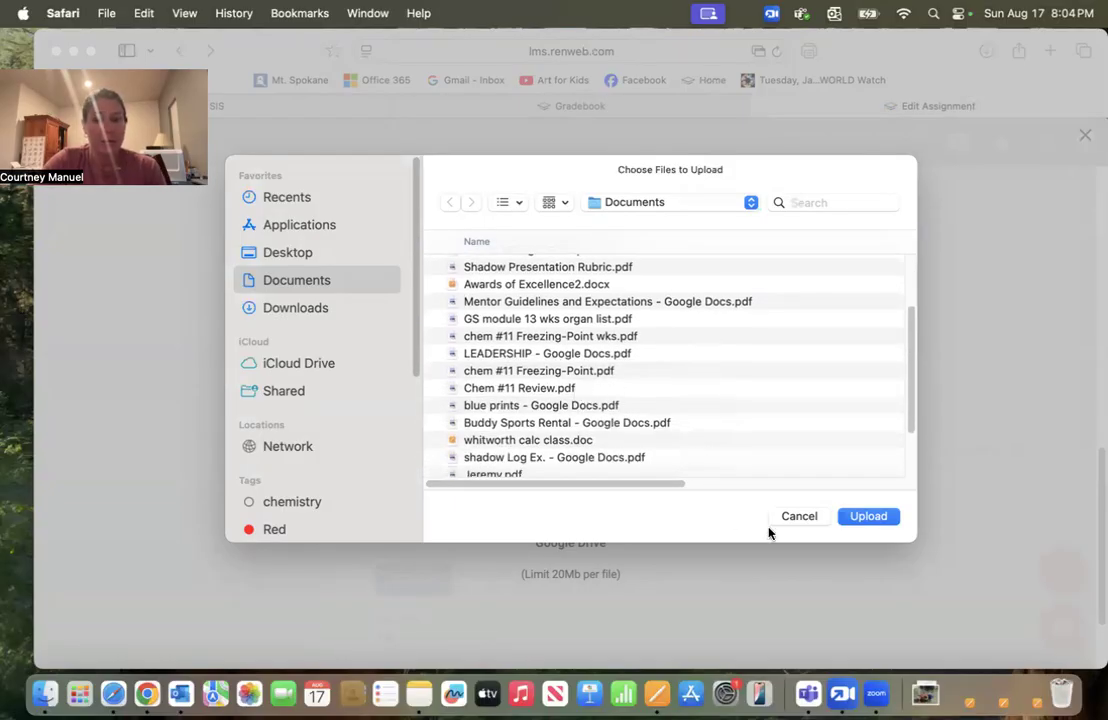
{"action": "left_click", "coordinate": [800, 517]}
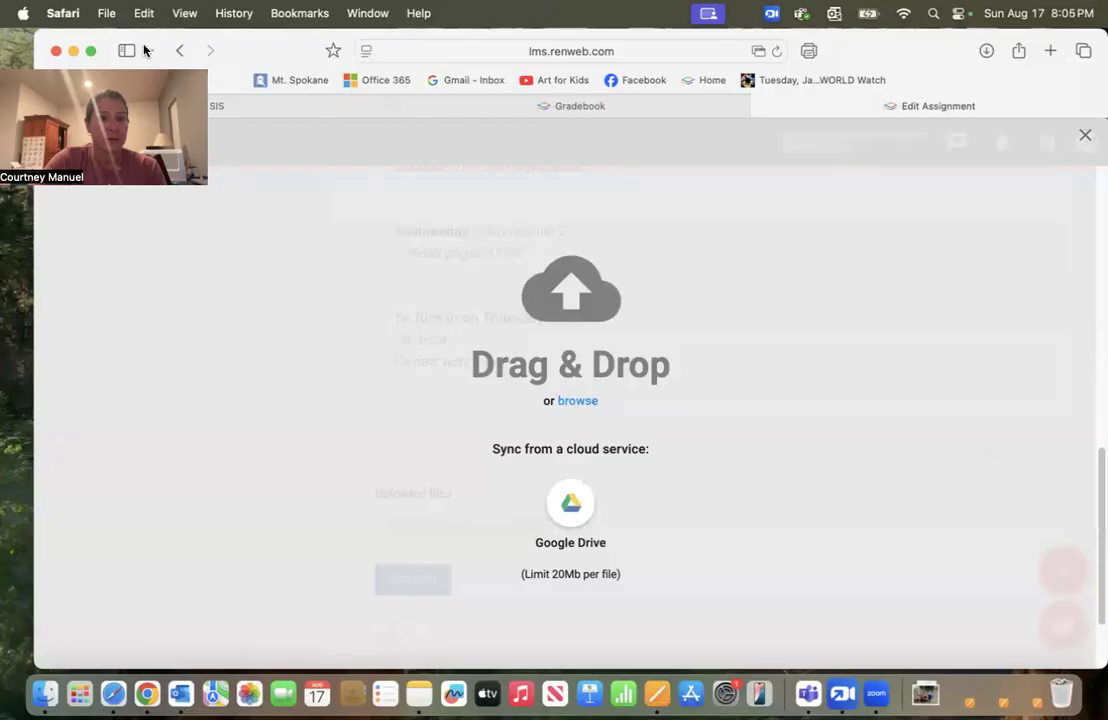
{"action": "left_click", "coordinate": [179, 50]}
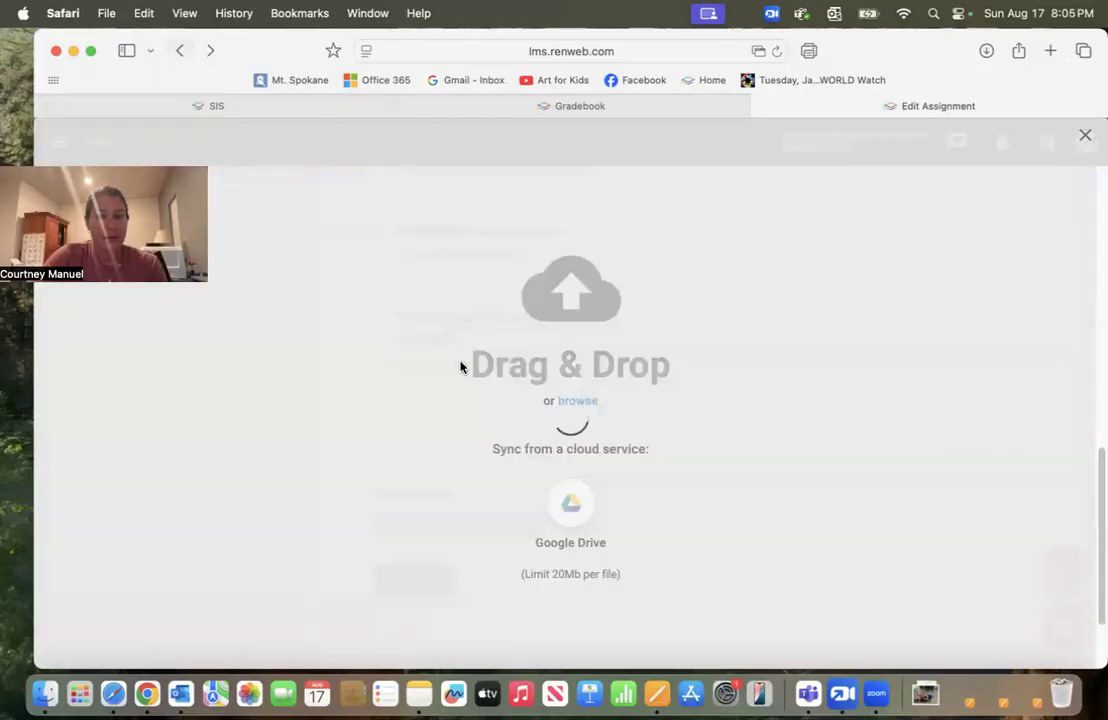
{"action": "left_click", "coordinate": [1085, 135]}
- Make the Chemistry class's Coursework Week 2 assignment shown to and active for students
{"action": "scroll", "coordinate": [628, 402], "scroll_direction": "down", "scroll_amount": 2}
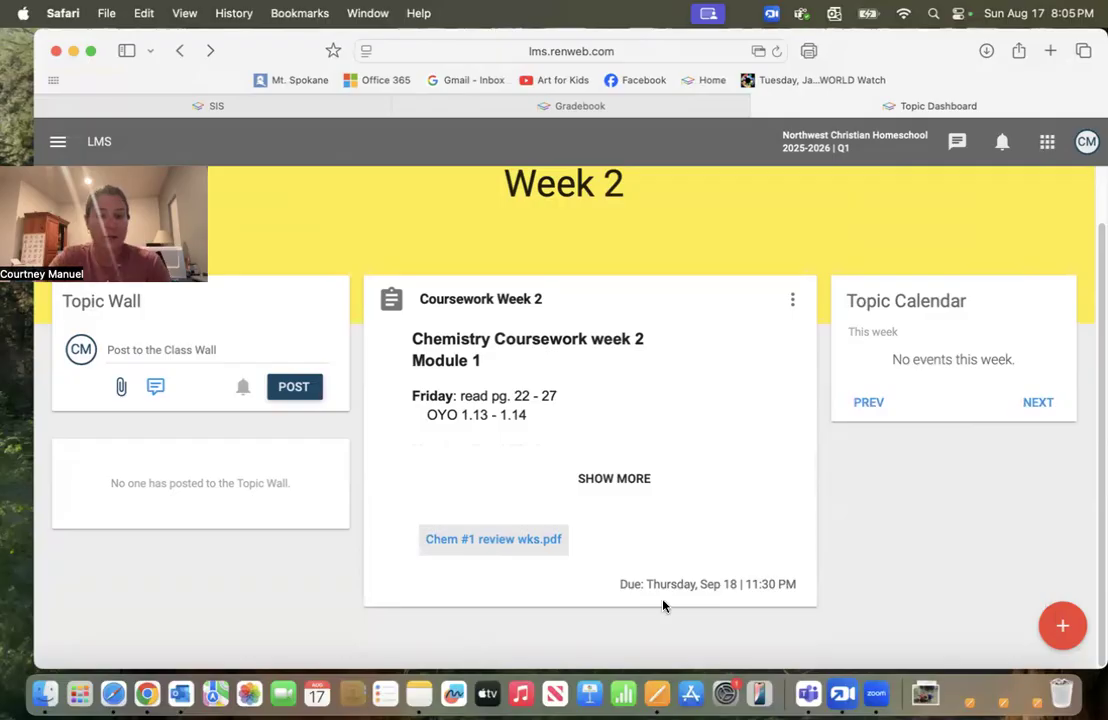
{"action": "scroll", "coordinate": [658, 474], "scroll_direction": "up", "scroll_amount": 3}
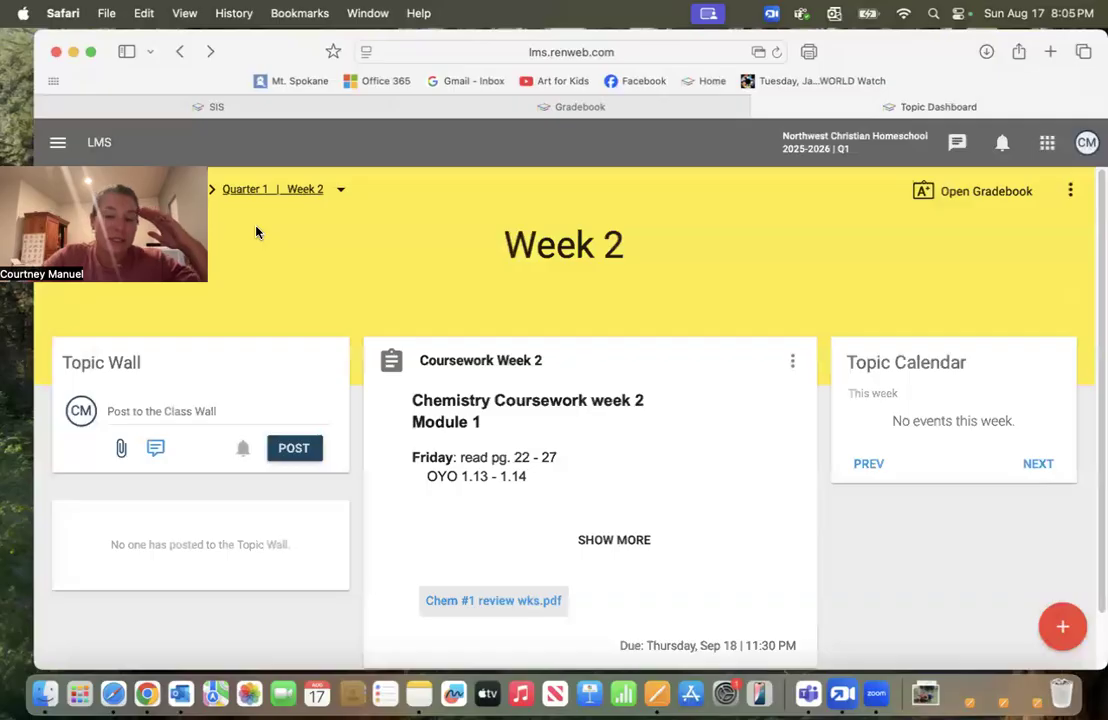
{"action": "left_click", "coordinate": [792, 365]}
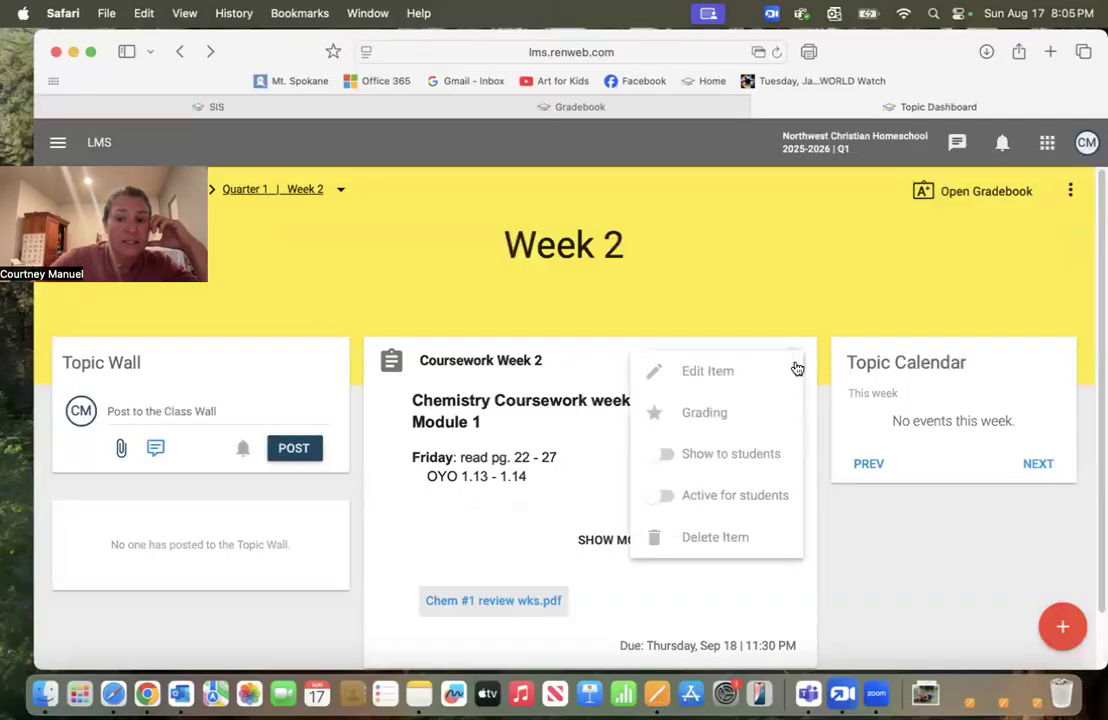
{"action": "left_click", "coordinate": [703, 498]}
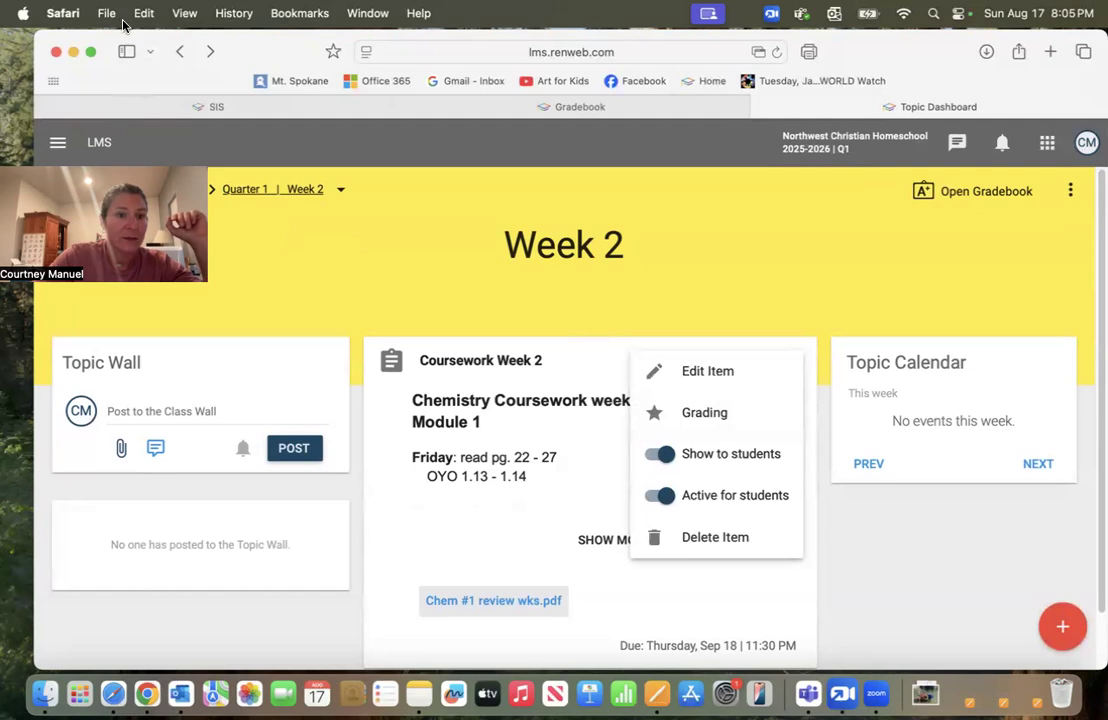
- Return to the Chemistry class page and make the Week 2 topic of Quarter 1 shown to and active for students
{"action": "left_click", "coordinate": [85, 191]}
{"action": "left_click", "coordinate": [85, 191]}
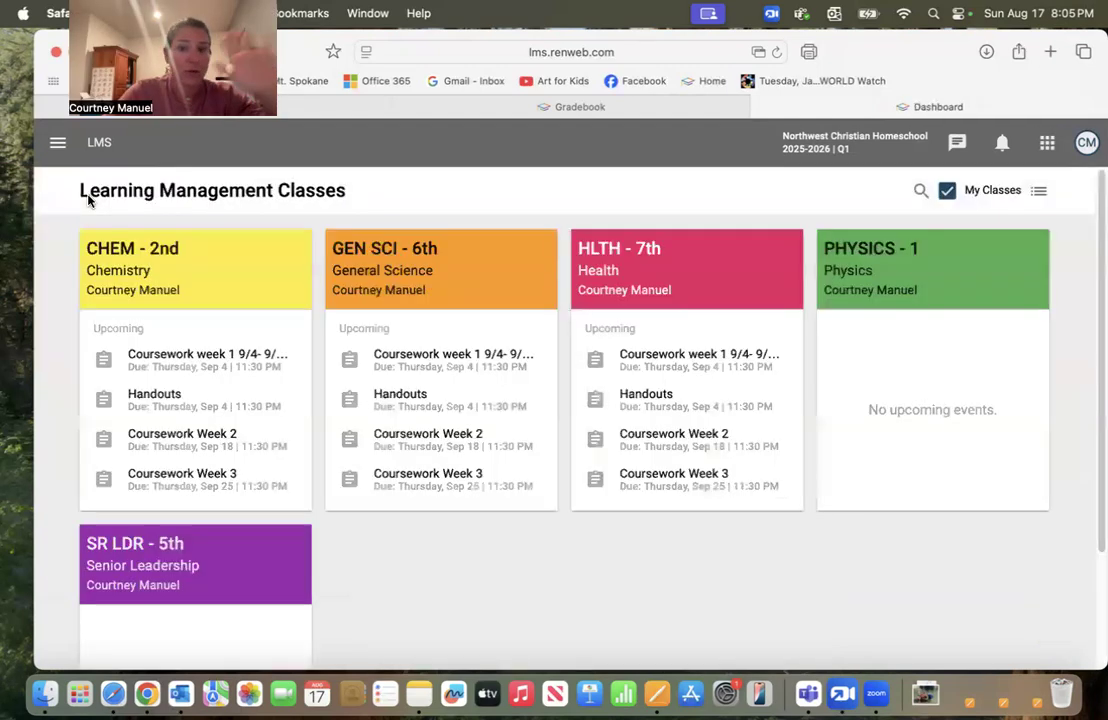
{"action": "left_click", "coordinate": [185, 281]}
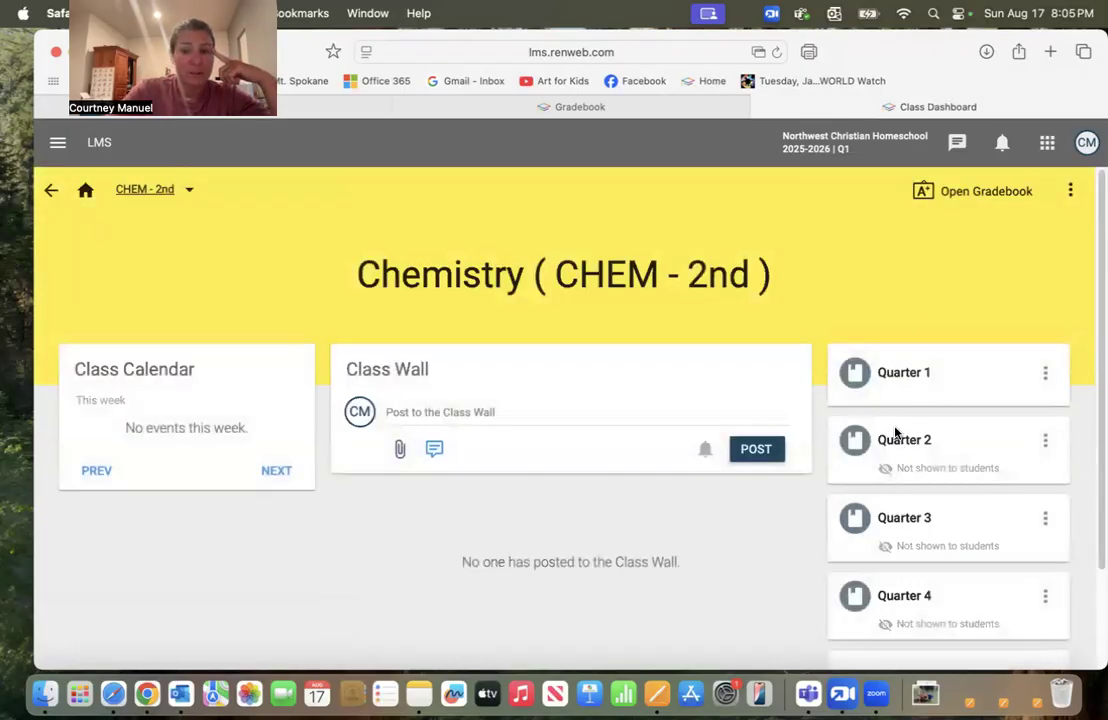
{"action": "left_click", "coordinate": [1045, 373]}
{"action": "left_click", "coordinate": [924, 300]}
{"action": "left_click", "coordinate": [895, 374]}
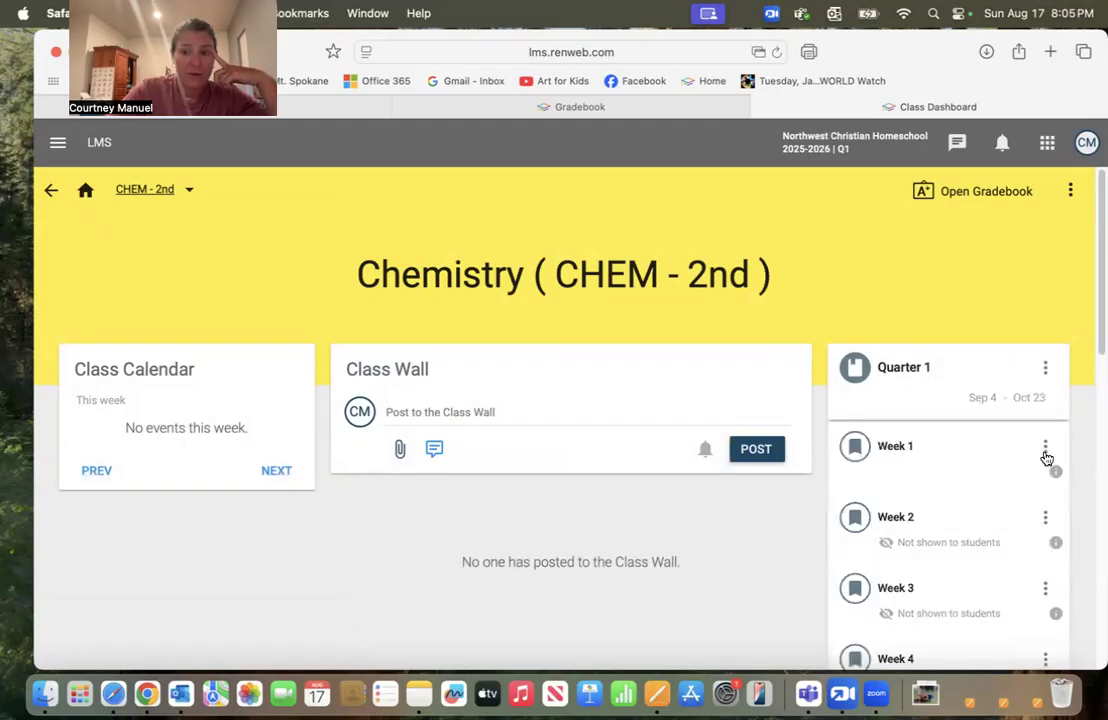
{"action": "left_click", "coordinate": [1043, 520]}
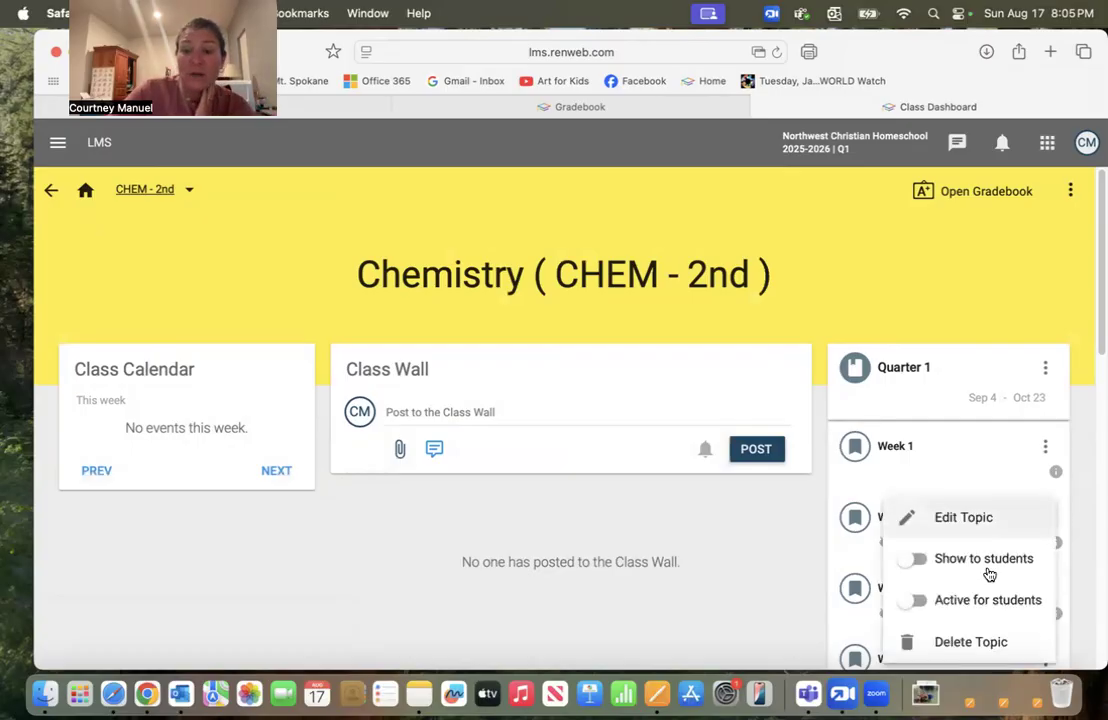
{"action": "left_click", "coordinate": [988, 600]}
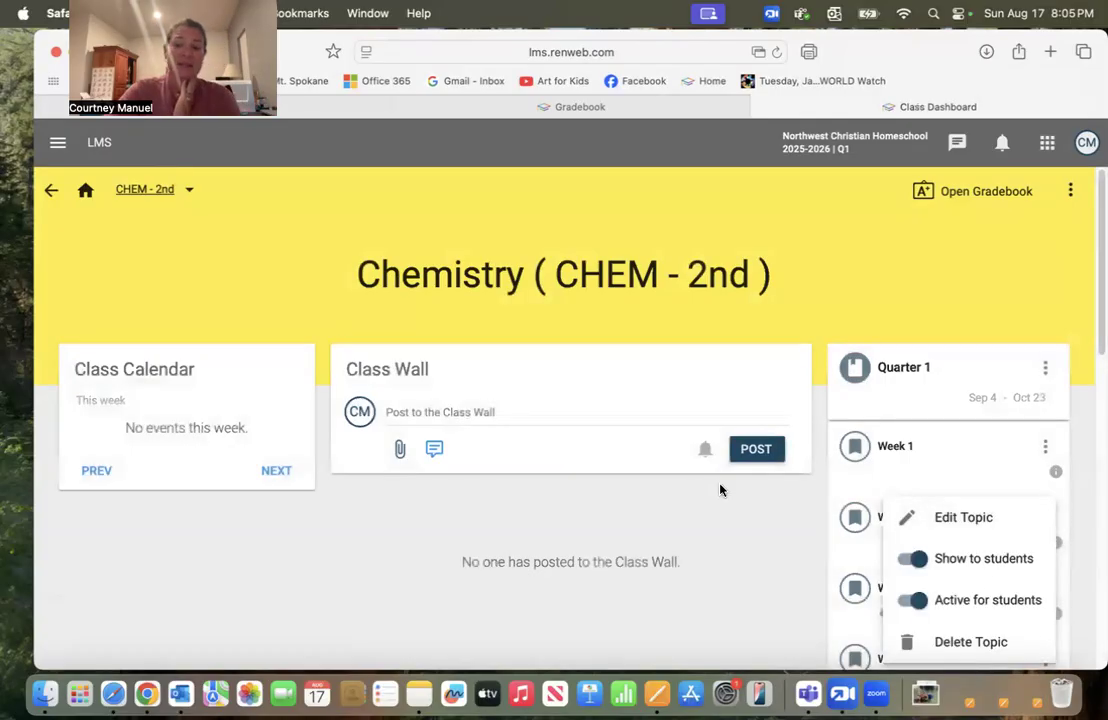
{"action": "left_click", "coordinate": [724, 540]}
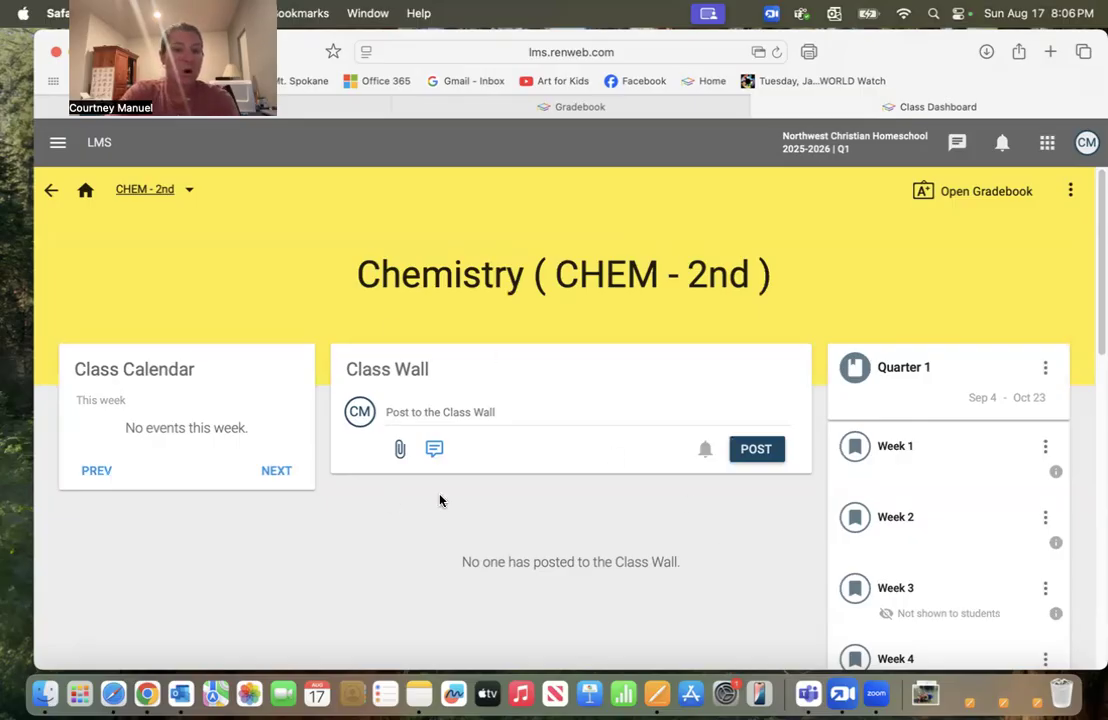
- Try allowing students to post and comment on the Chemistry class wall, and turn both permissions off again
{"action": "left_click", "coordinate": [1072, 191]}
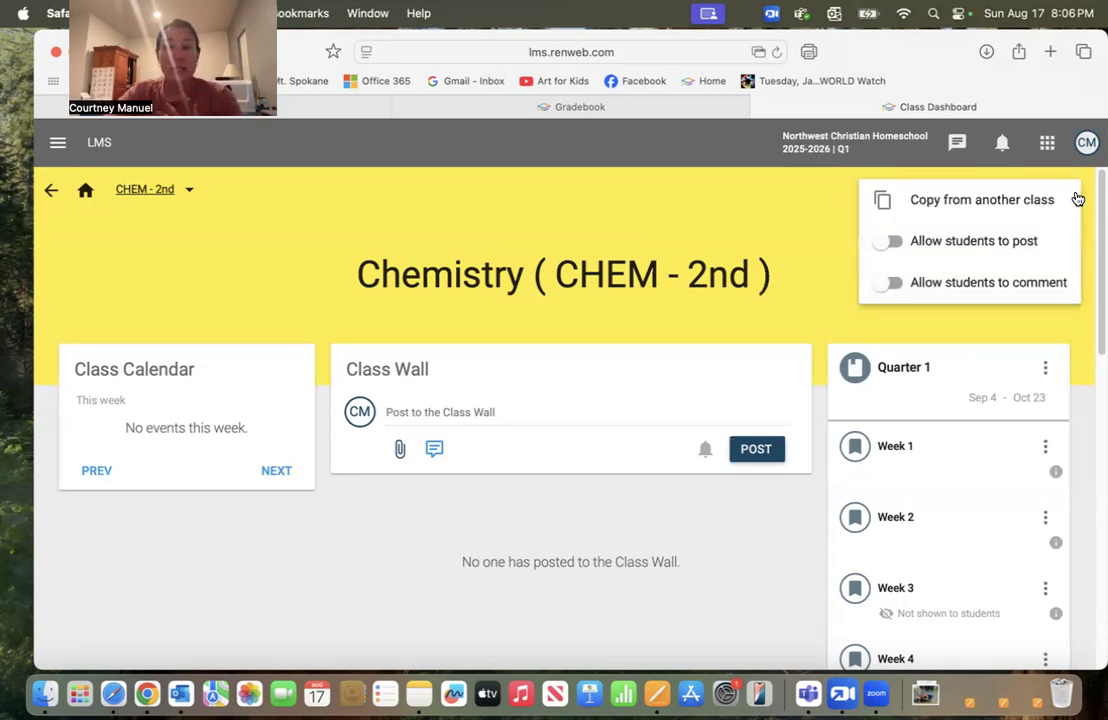
{"action": "left_click", "coordinate": [990, 247]}
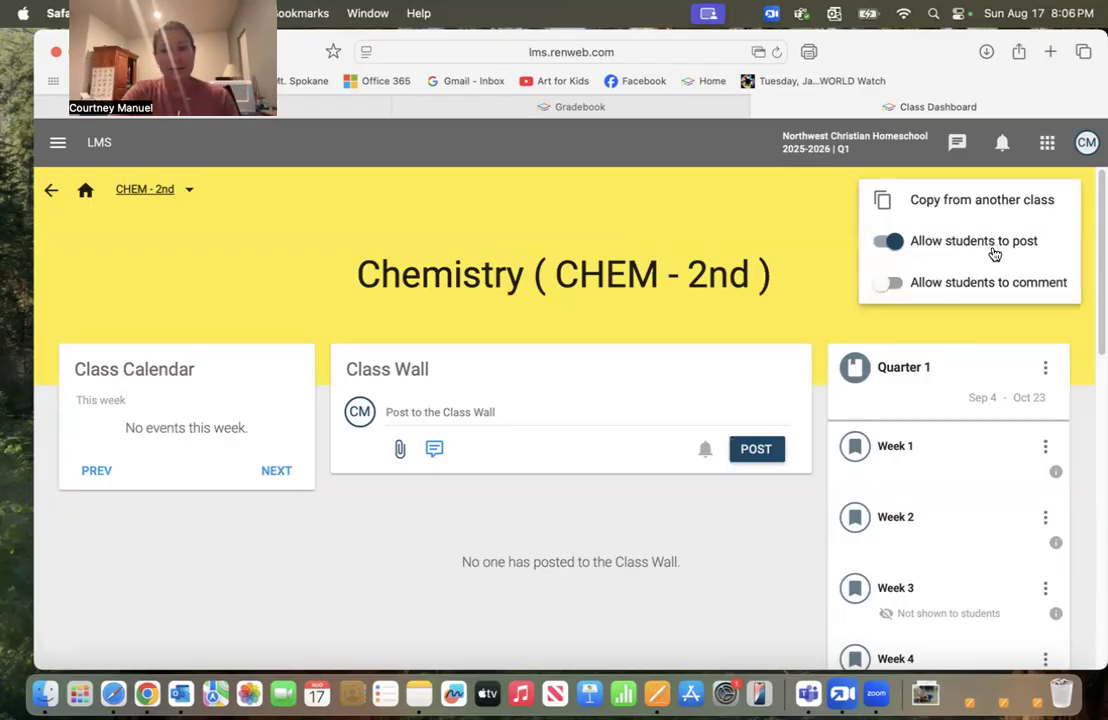
{"action": "left_click", "coordinate": [1007, 289]}
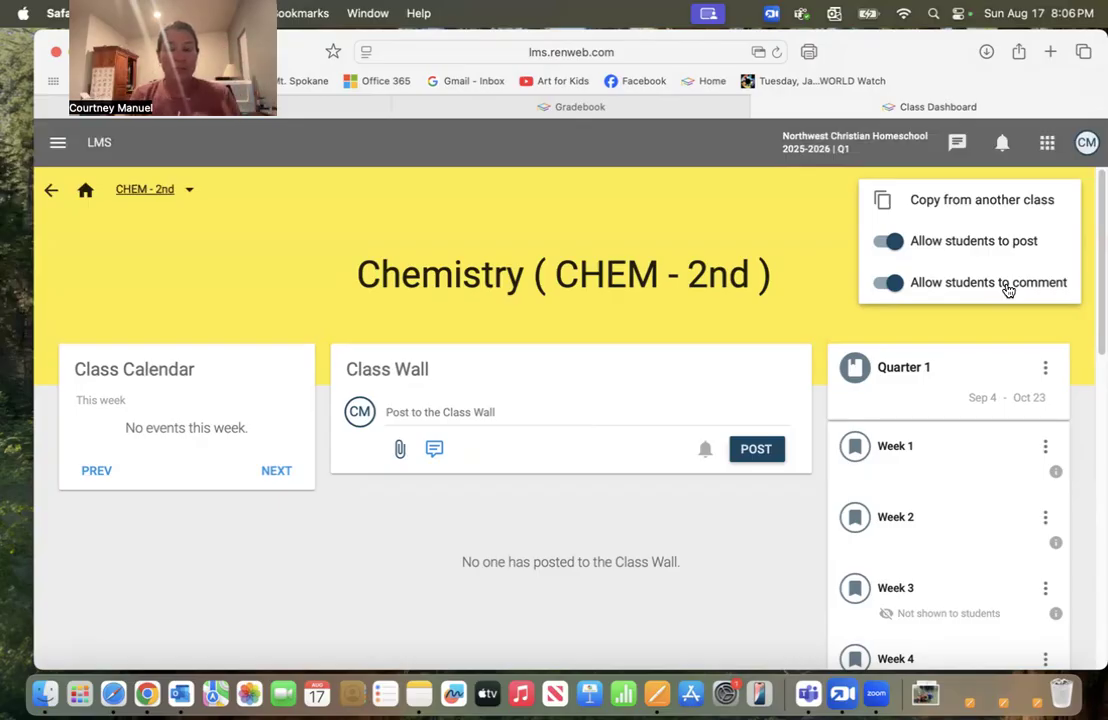
{"action": "left_click", "coordinate": [1006, 285]}
{"action": "left_click", "coordinate": [1002, 241]}
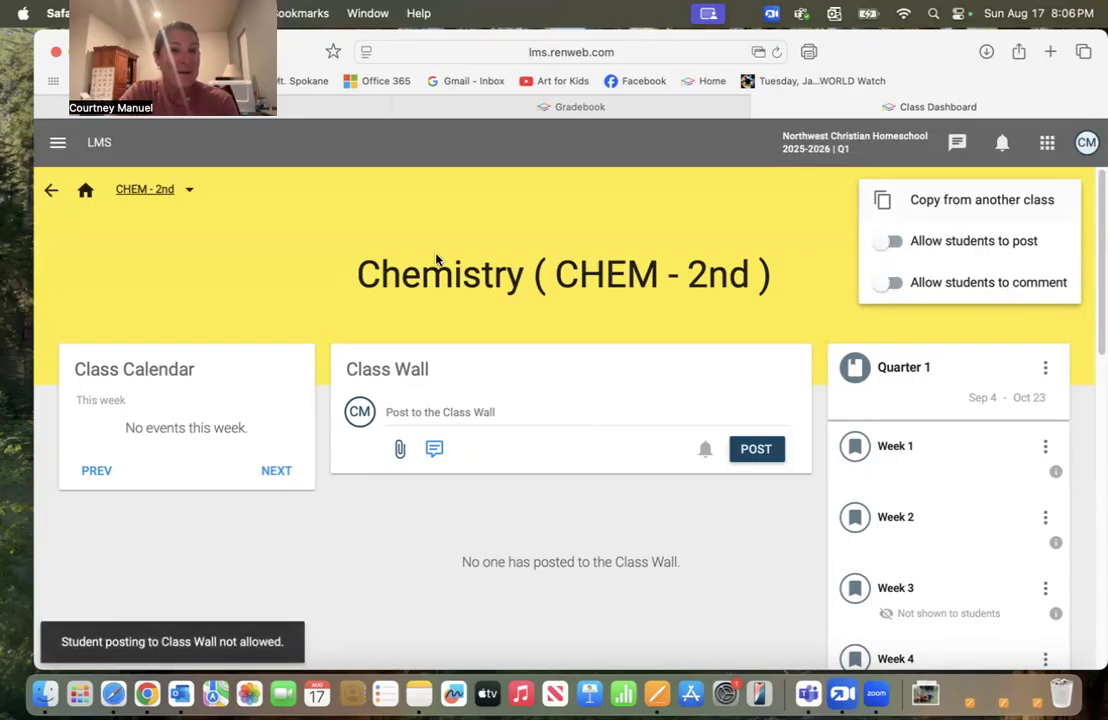